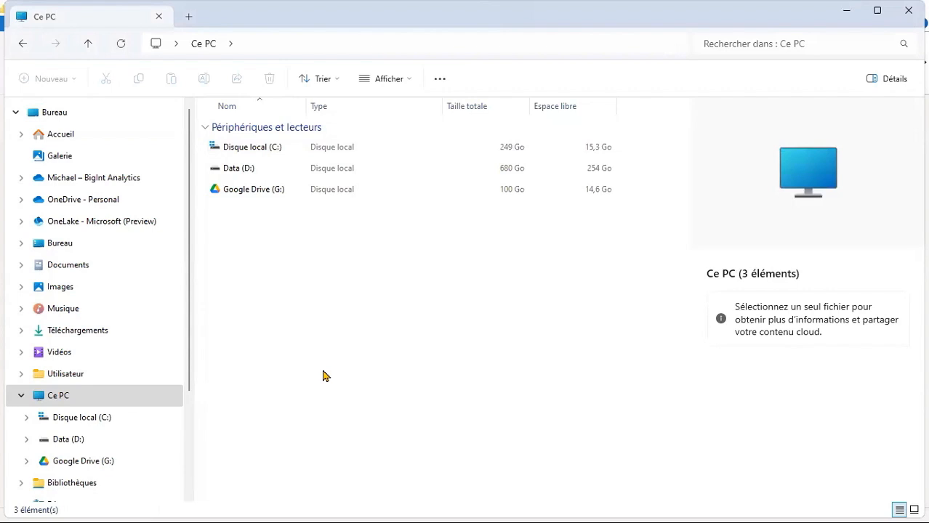
Step: Open the data folder inside the Training Report folder on drive C: to view the source files
{"action": "double_click", "coordinate": [254, 148]}
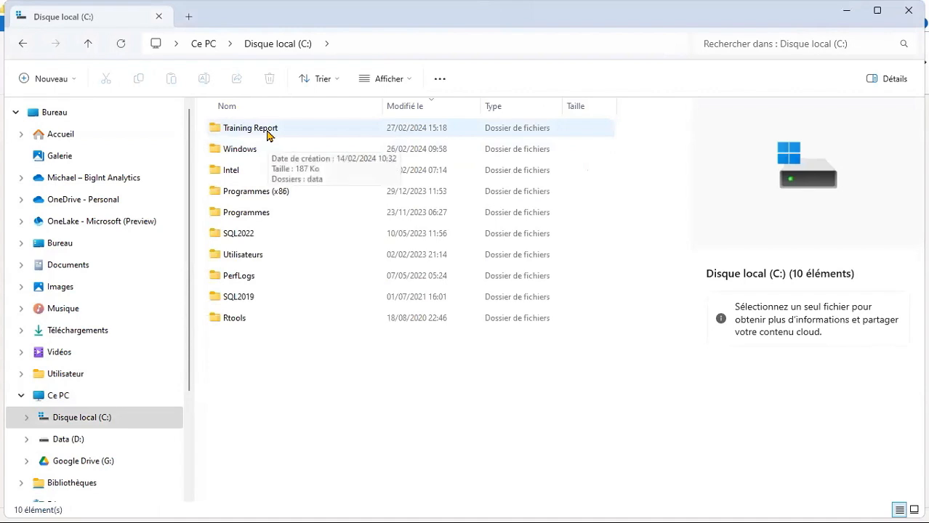
{"action": "double_click", "coordinate": [251, 128]}
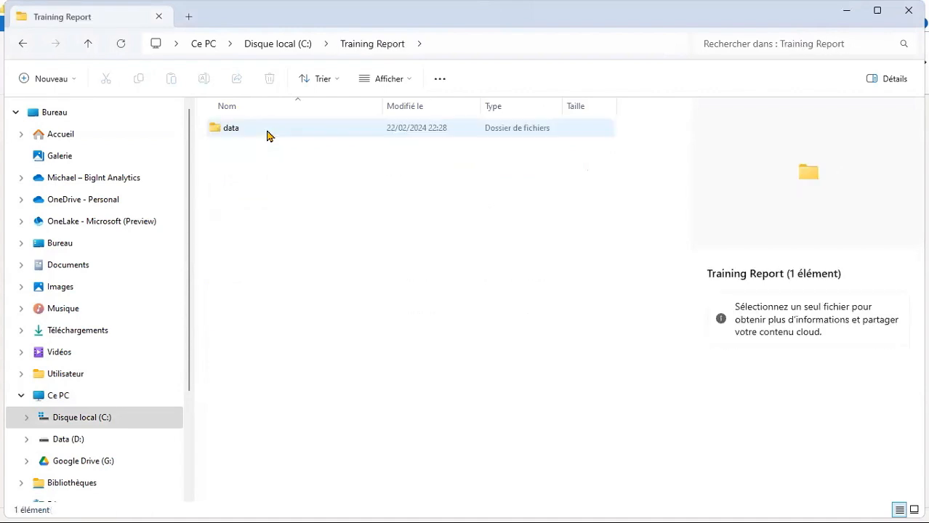
{"action": "double_click", "coordinate": [267, 136]}
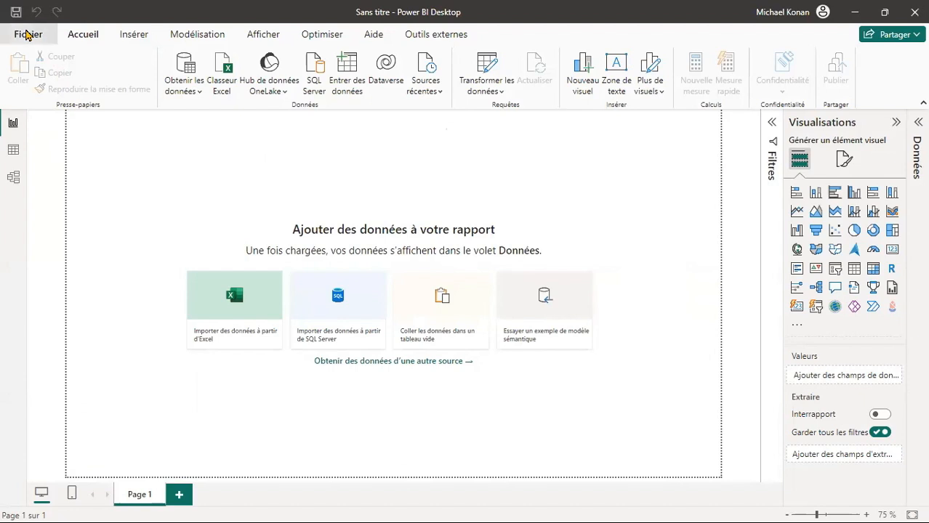
Step: In Power BI Desktop, save the blank report as "Training Report" in the Training Report folder
{"action": "left_click", "coordinate": [28, 35]}
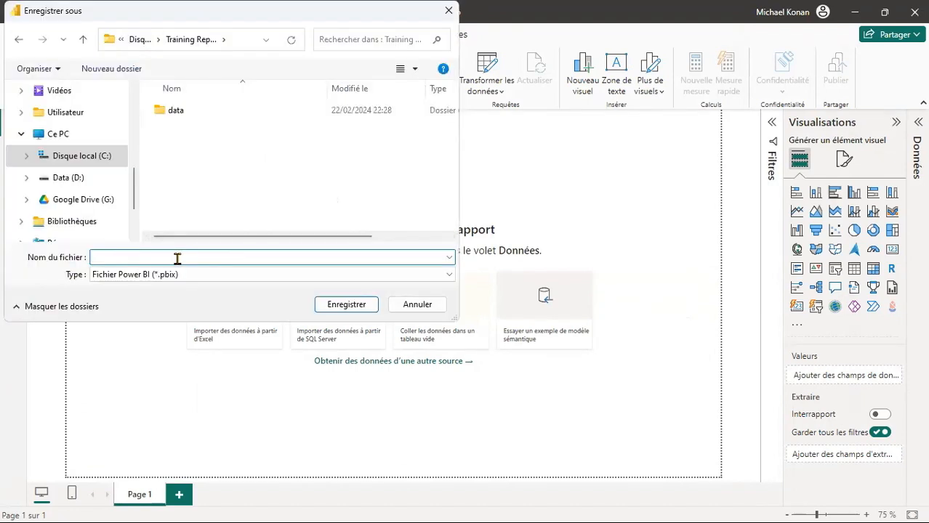
{"action": "type", "text": "Training Report"}
{"action": "left_click", "coordinate": [336, 306]}
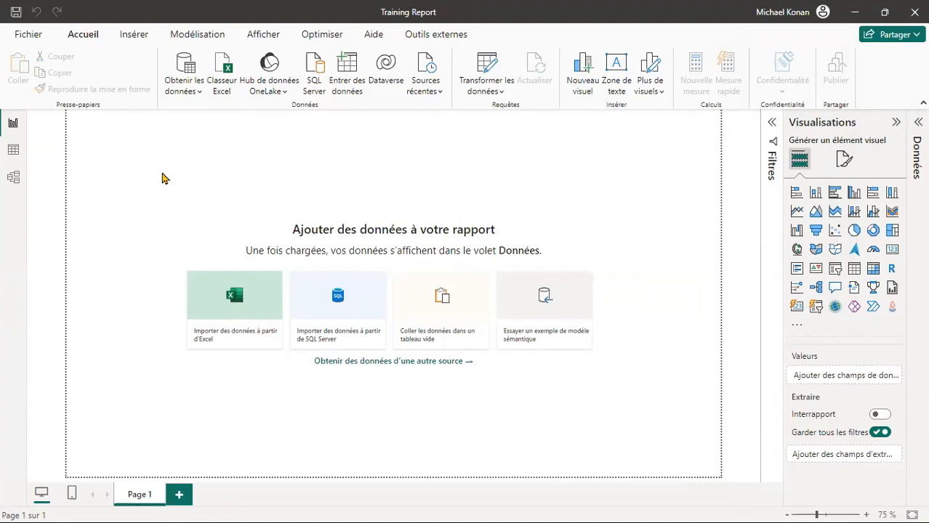
Step: Import Liste formations.txt from the data folder as a text/CSV source and open it for transformation in Power Query
{"action": "left_click", "coordinate": [203, 99]}
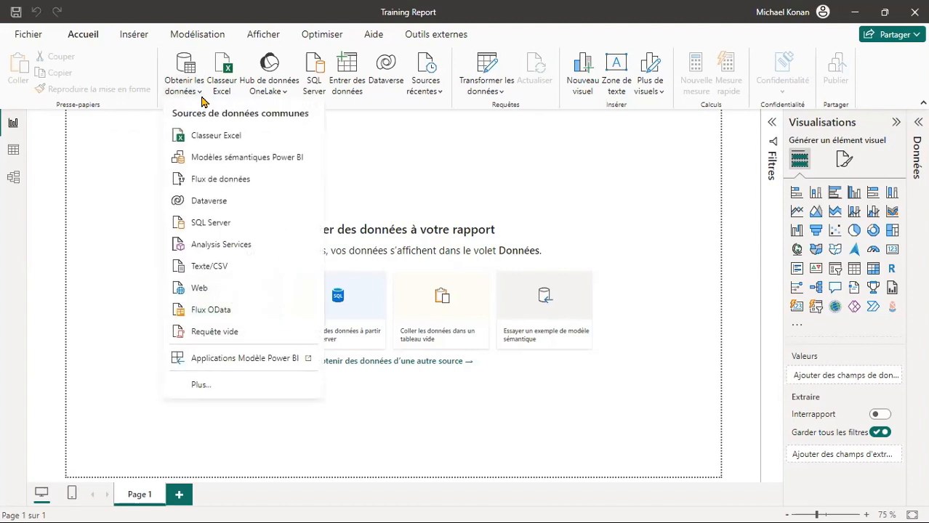
{"action": "left_click", "coordinate": [200, 267]}
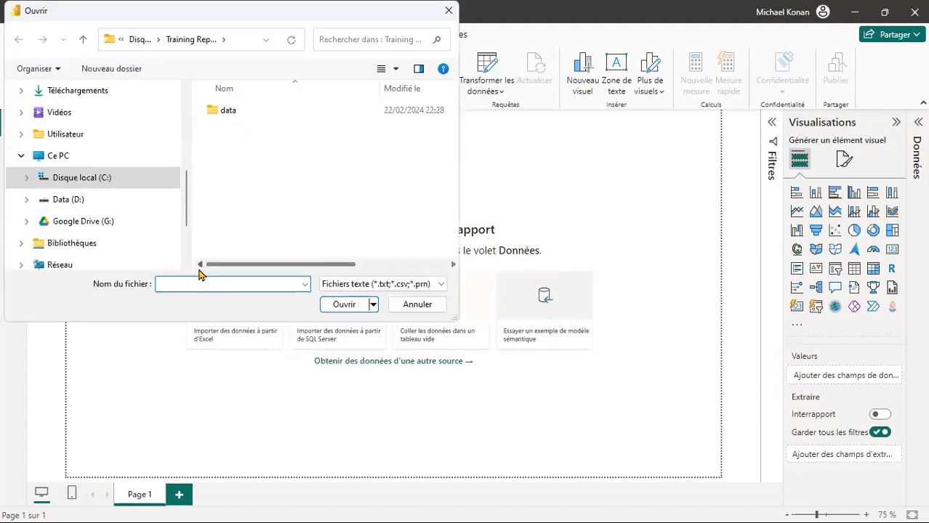
{"action": "left_click", "coordinate": [234, 115]}
{"action": "double_click", "coordinate": [234, 115]}
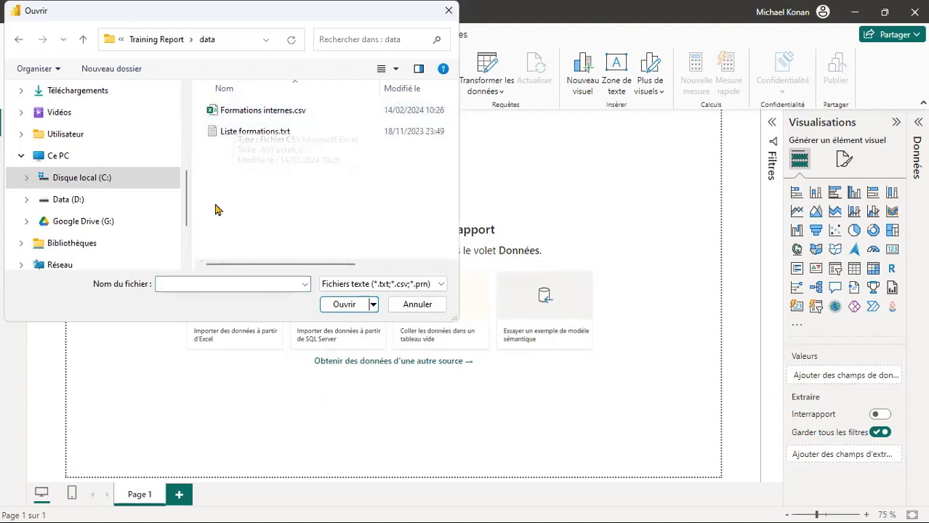
{"action": "left_click", "coordinate": [256, 134]}
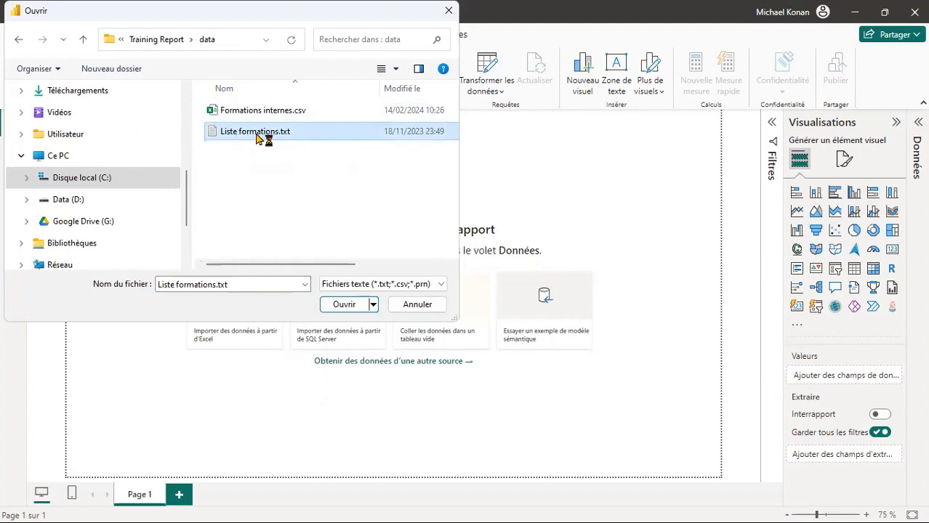
{"action": "double_click", "coordinate": [256, 135]}
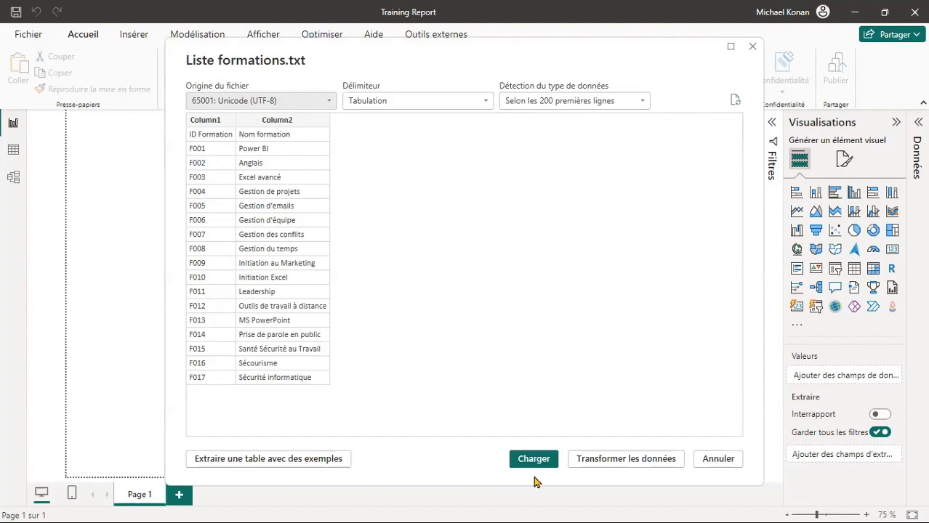
{"action": "left_click", "coordinate": [593, 459]}
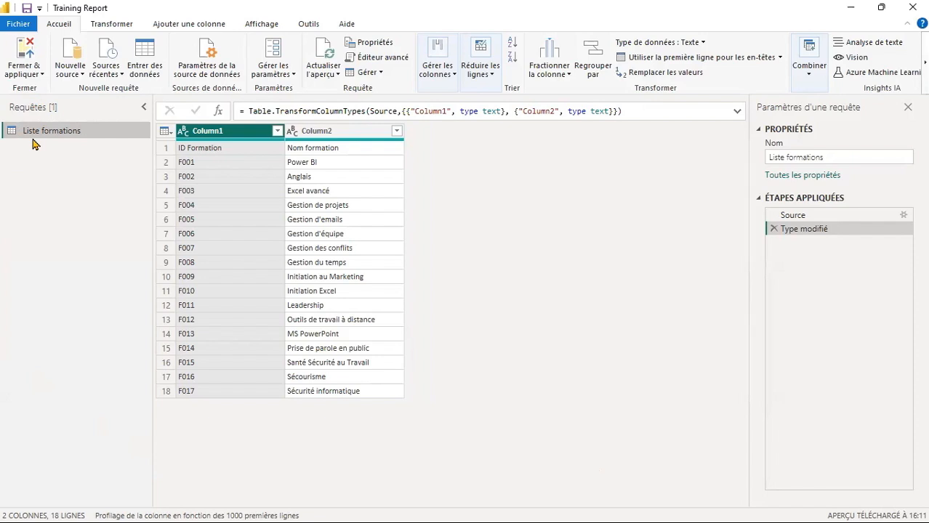
Step: Add Formations internes.csv from the data folder as a new text/CSV query
{"action": "left_click", "coordinate": [82, 77]}
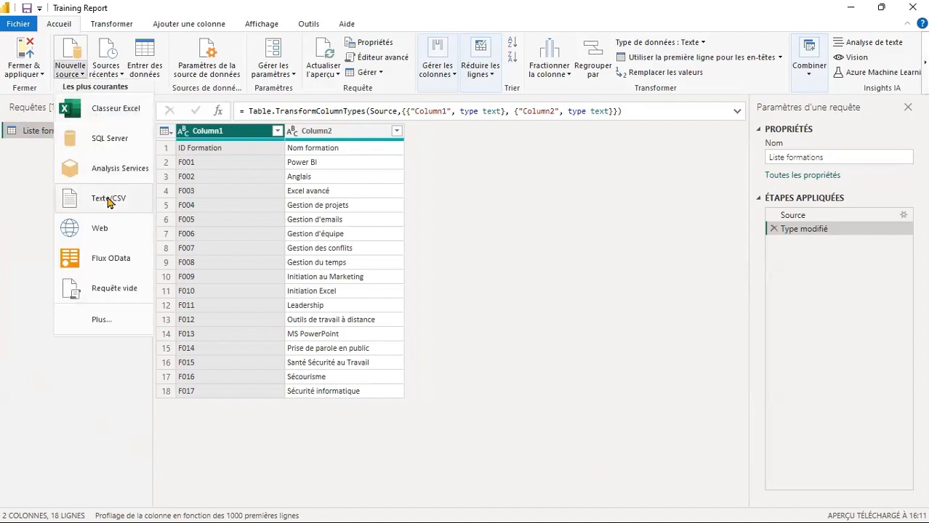
{"action": "left_click", "coordinate": [108, 203]}
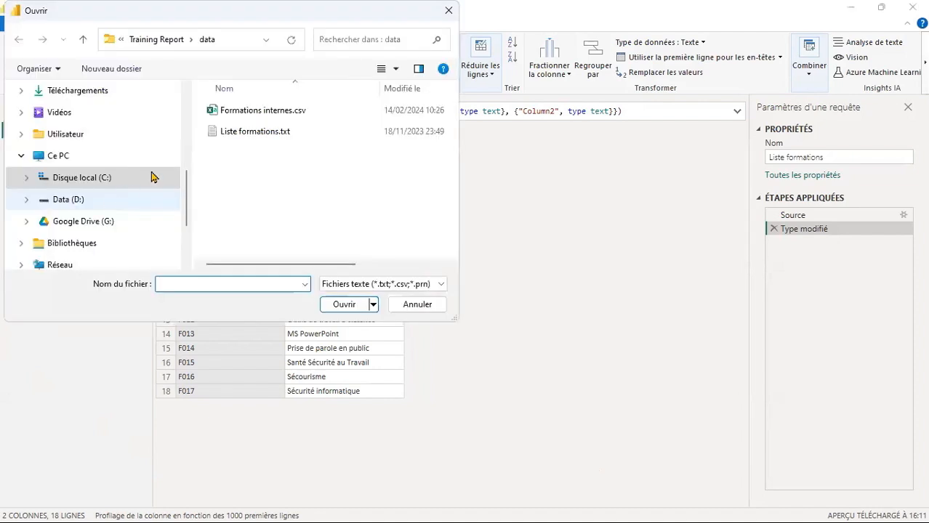
{"action": "left_click", "coordinate": [263, 112]}
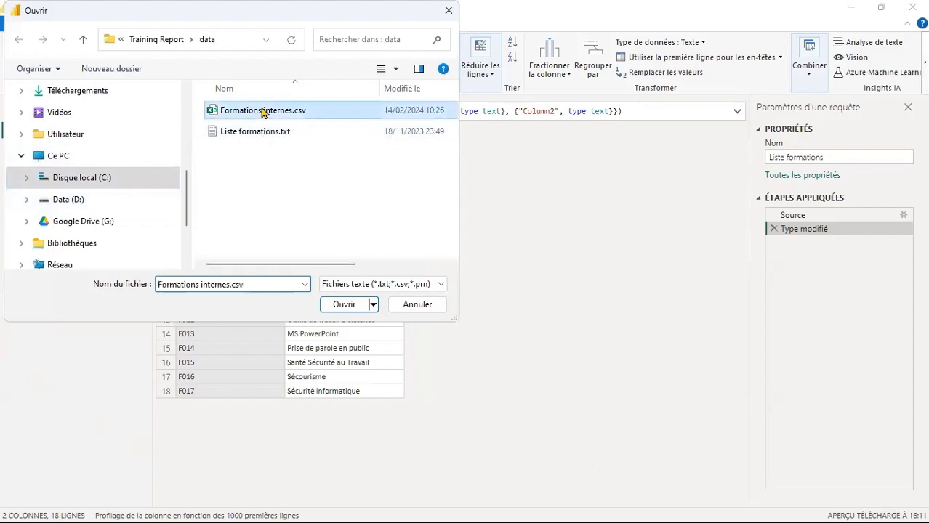
{"action": "double_click", "coordinate": [264, 112]}
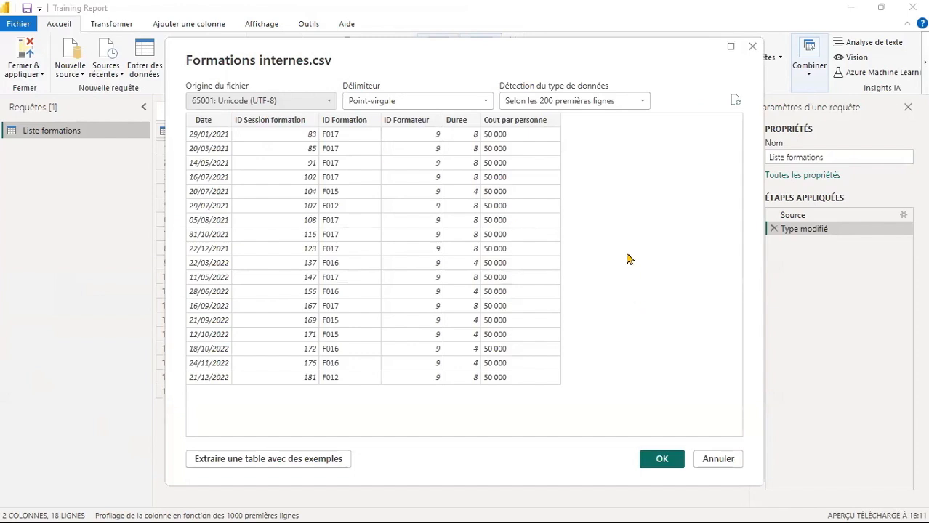
{"action": "left_click", "coordinate": [651, 471]}
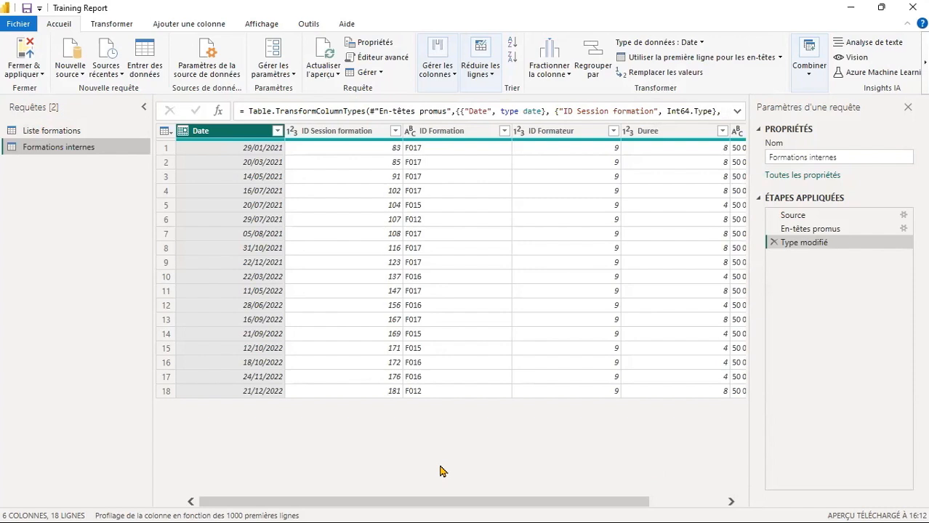
Step: Add the Employes sheet of Employes.xlsx as a new Excel workbook query
{"action": "left_click", "coordinate": [83, 75]}
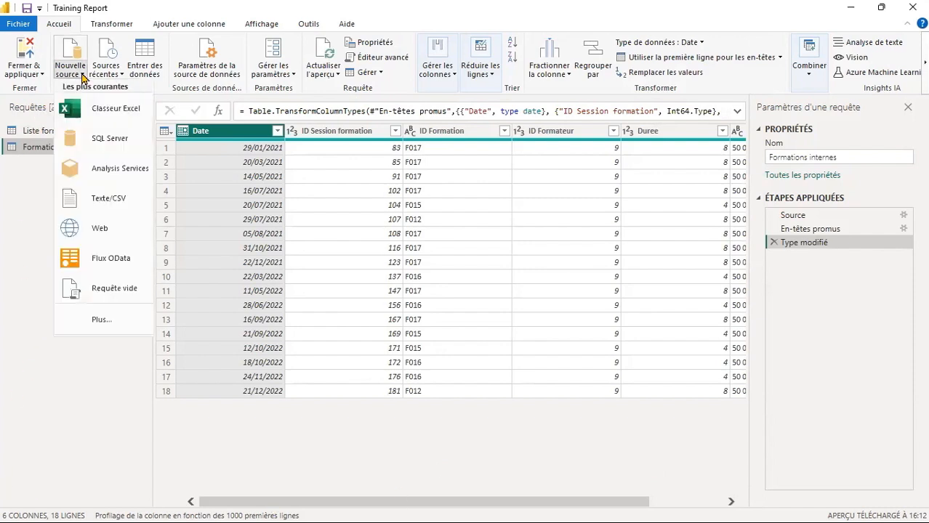
{"action": "left_click", "coordinate": [109, 109]}
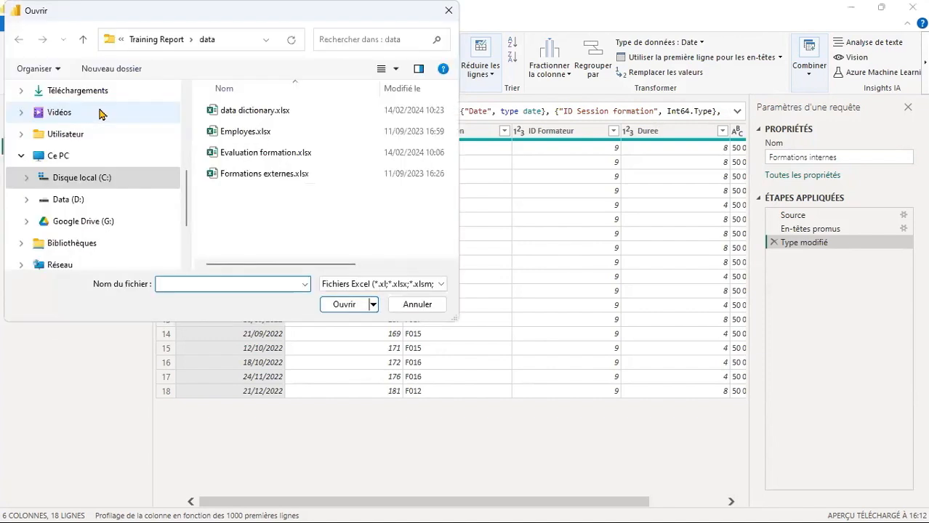
{"action": "left_click", "coordinate": [230, 137]}
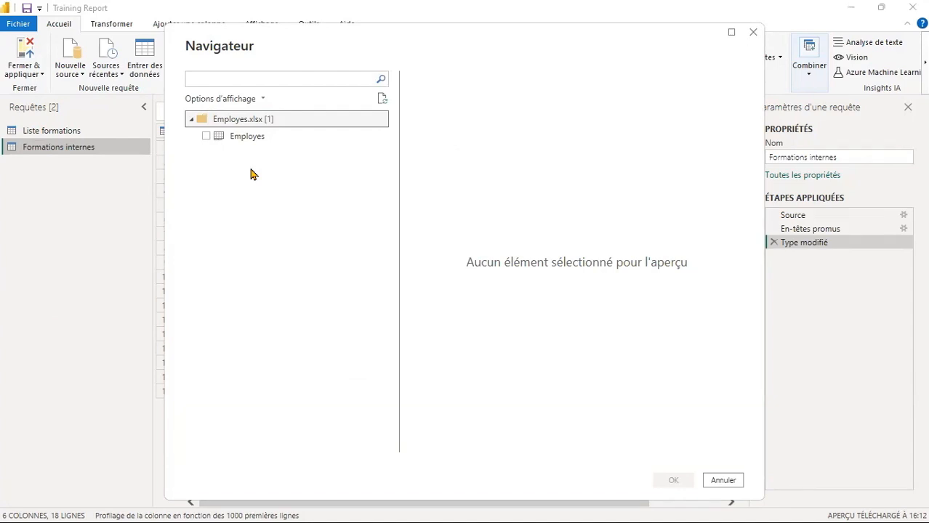
{"action": "left_click", "coordinate": [209, 137]}
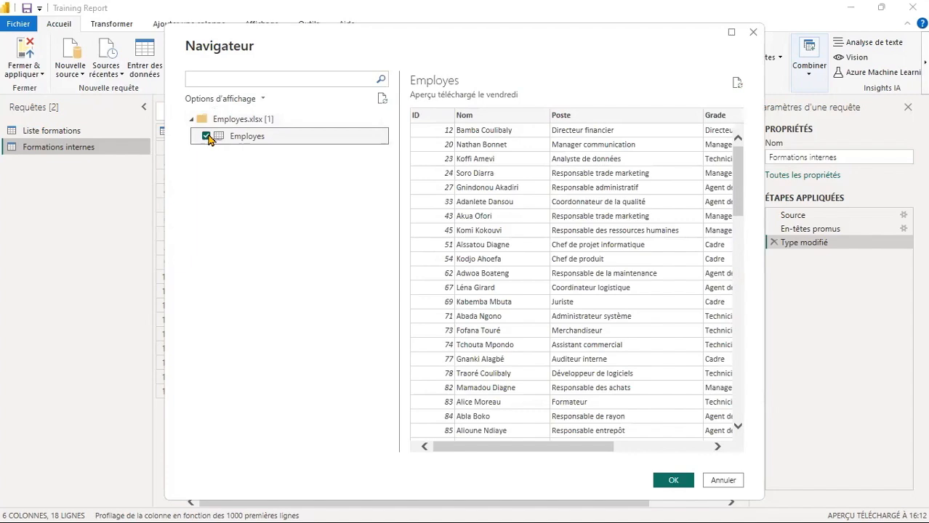
{"action": "left_click_drag", "start_coordinate": [527, 446], "coordinate": [481, 453]}
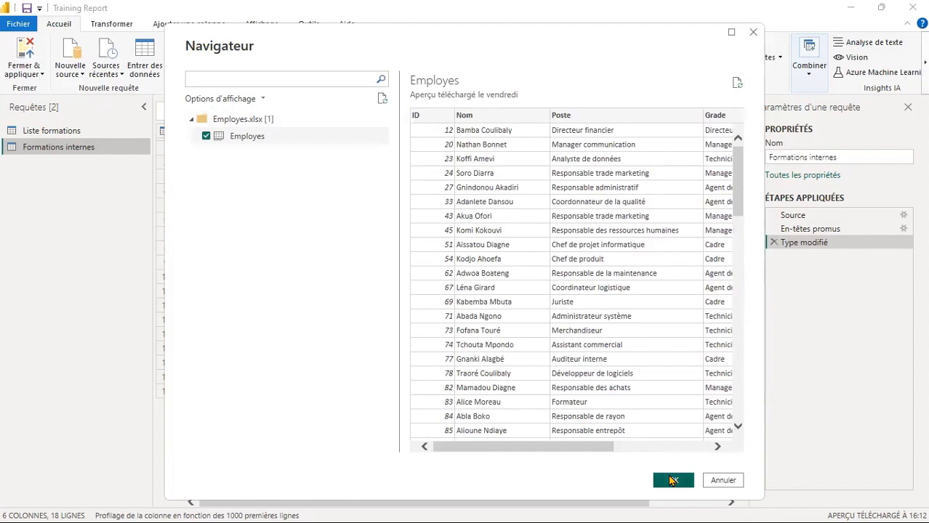
{"action": "left_click", "coordinate": [672, 480]}
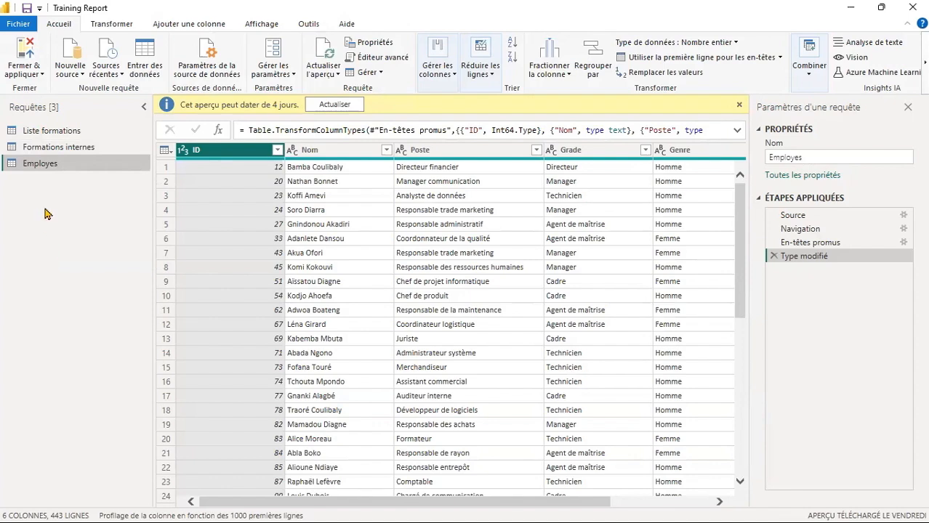
Step: Add the Evaluation formation sheet of Evaluation formation.xlsx as a new Excel workbook query
{"action": "left_click", "coordinate": [83, 76]}
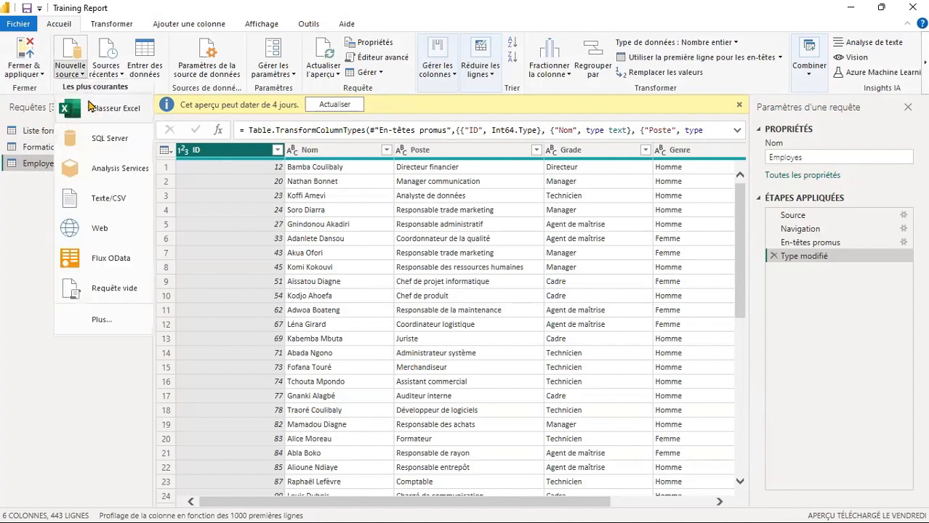
{"action": "left_click", "coordinate": [90, 108]}
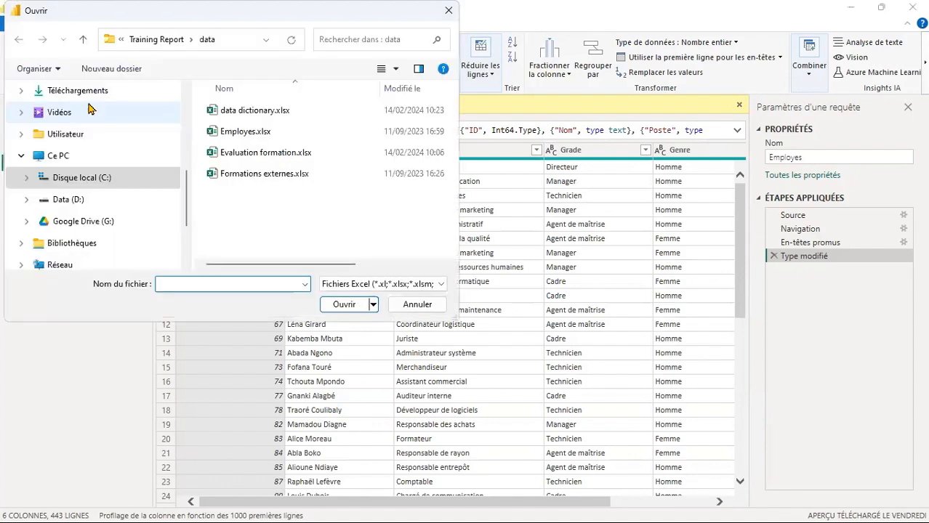
{"action": "left_click", "coordinate": [240, 155]}
{"action": "double_click", "coordinate": [239, 156]}
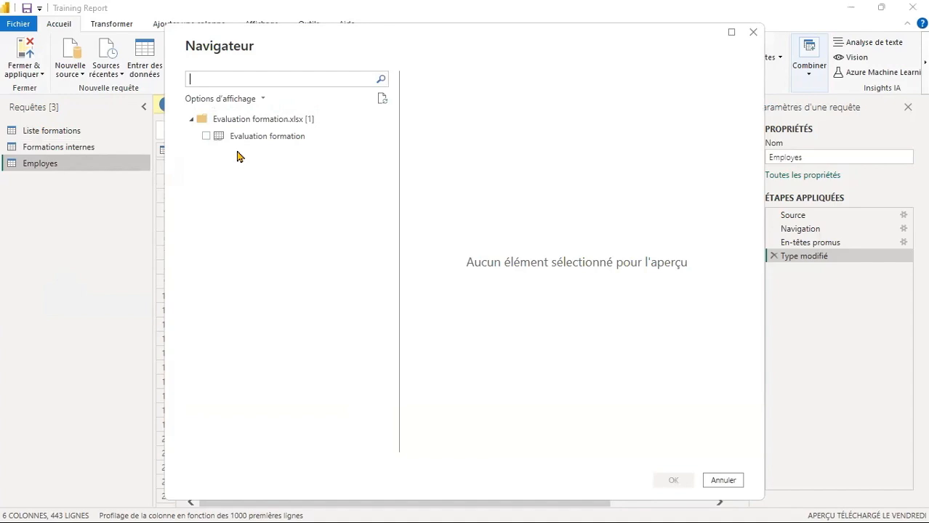
{"action": "left_click", "coordinate": [206, 136]}
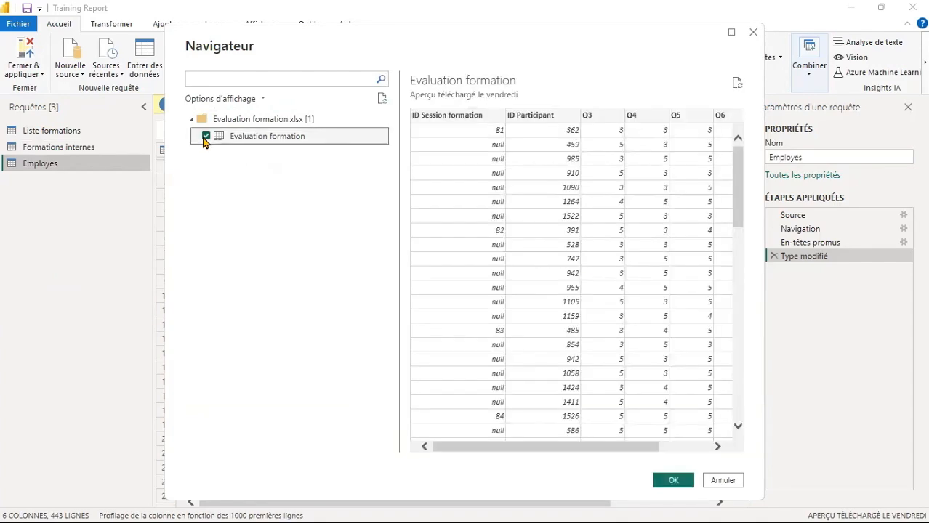
{"action": "left_click", "coordinate": [673, 483]}
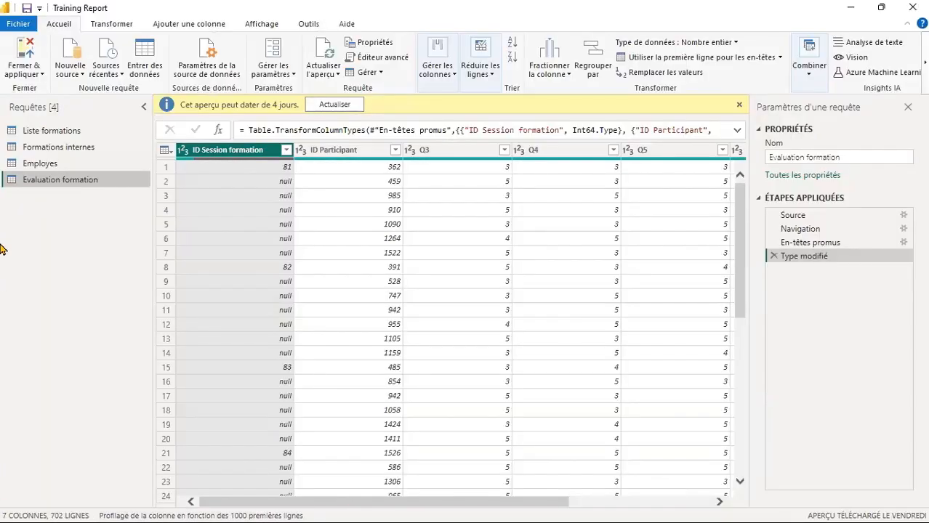
Step: Add the Formations externes sheet of Formations externes.xlsx as a new Excel workbook query
{"action": "left_click", "coordinate": [81, 75]}
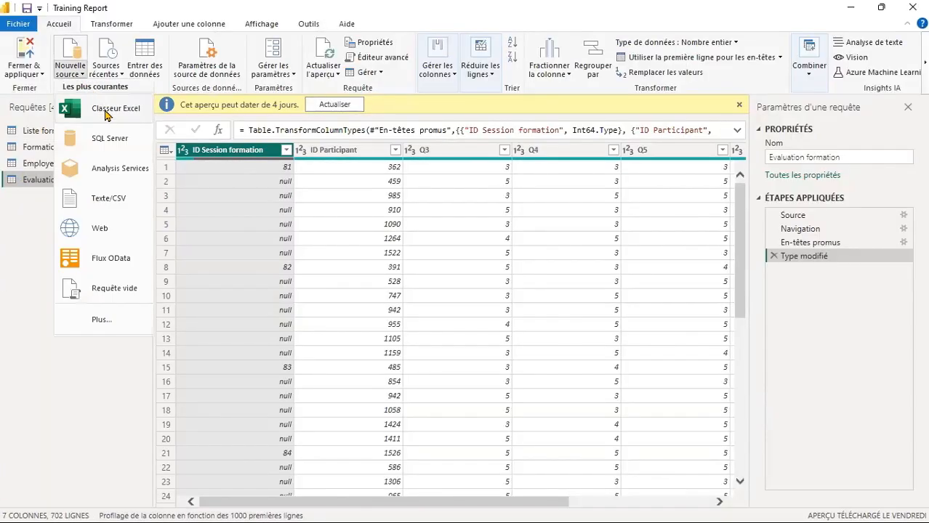
{"action": "left_click", "coordinate": [106, 119]}
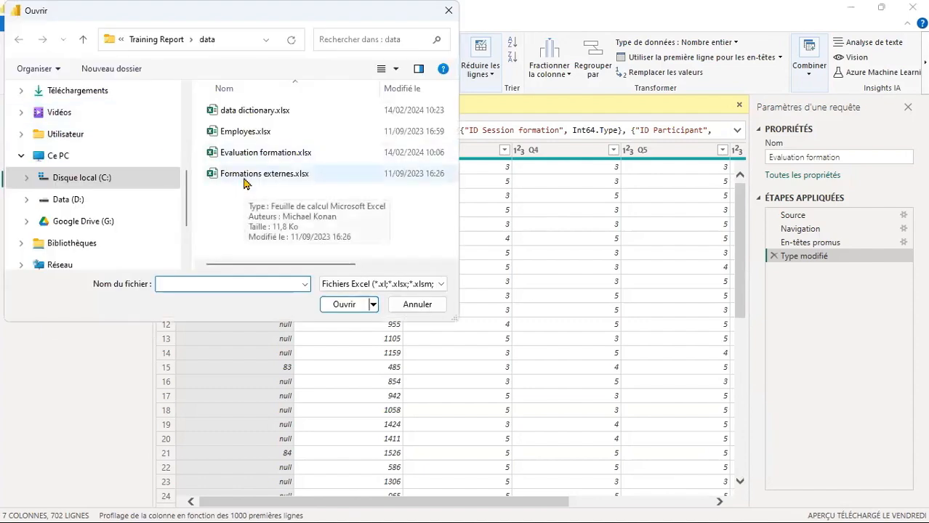
{"action": "left_click", "coordinate": [244, 180]}
{"action": "double_click", "coordinate": [243, 178]}
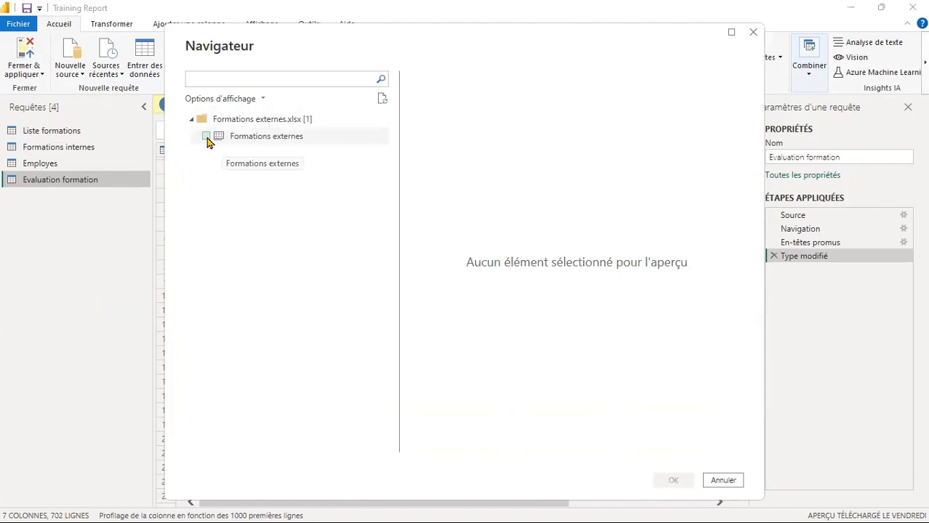
{"action": "left_click", "coordinate": [206, 137]}
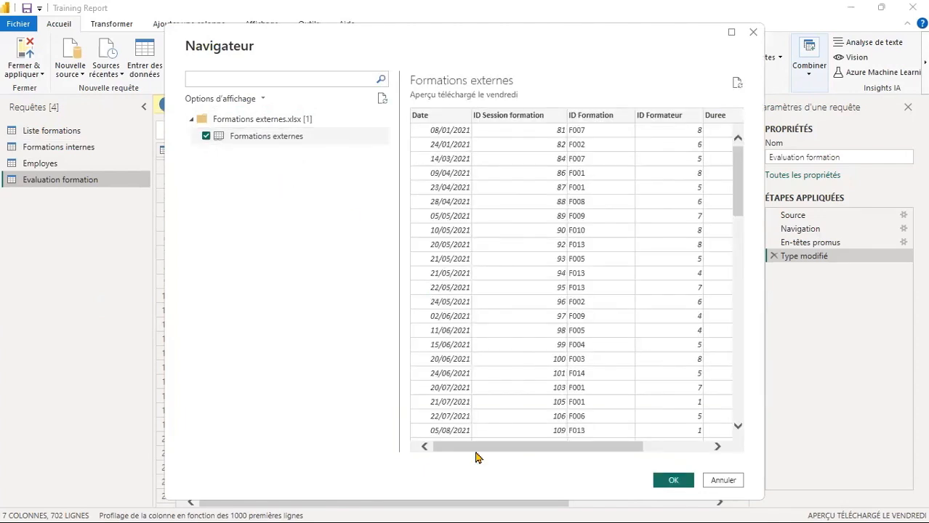
{"action": "left_click", "coordinate": [671, 481]}
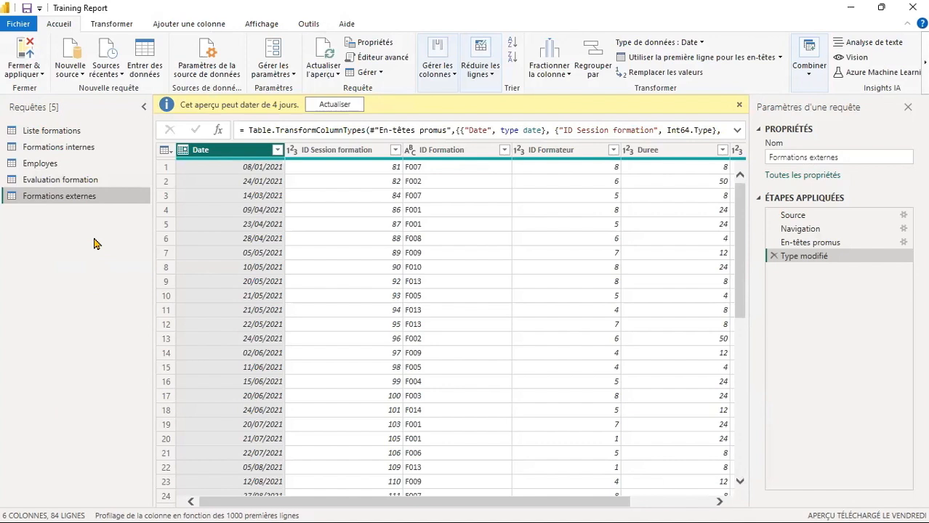
Step: Connect to Donnees formation.pdf from the data folder as a new PDF source
{"action": "left_click", "coordinate": [85, 74]}
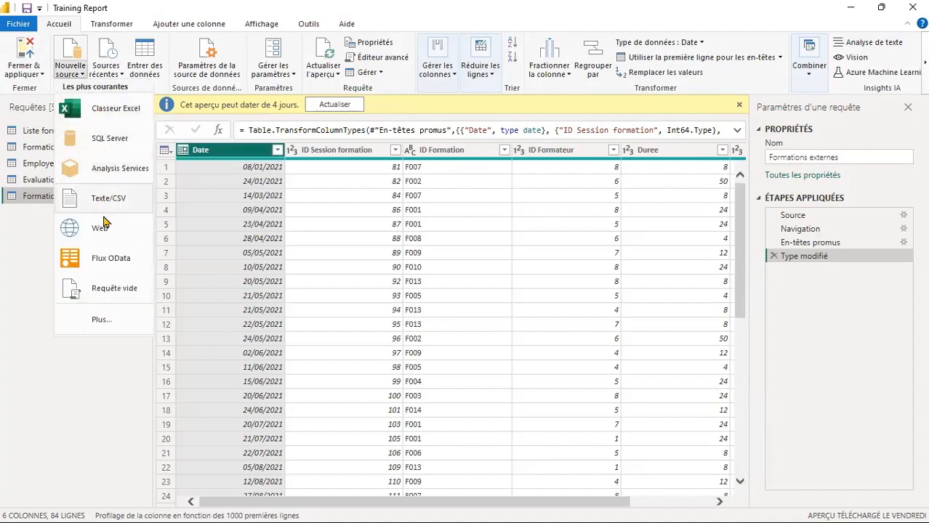
{"action": "left_click", "coordinate": [99, 331]}
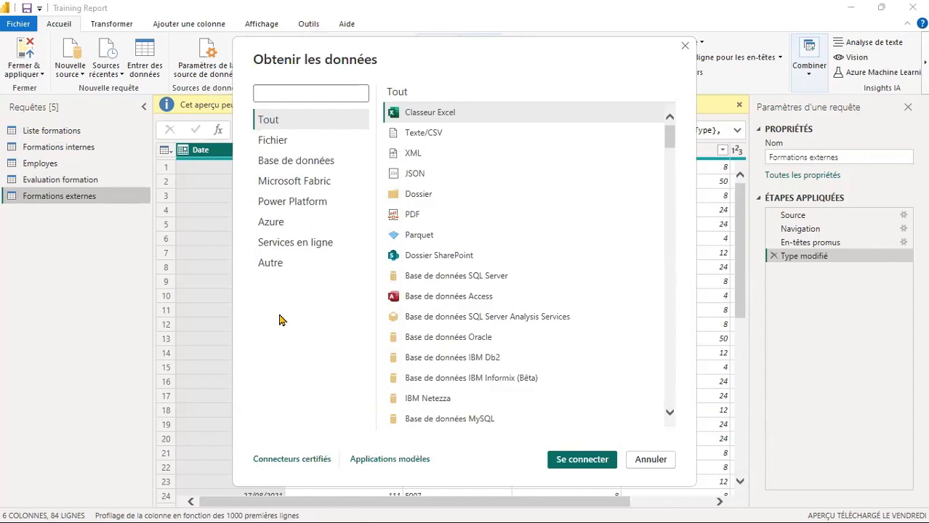
{"action": "left_click", "coordinate": [271, 146]}
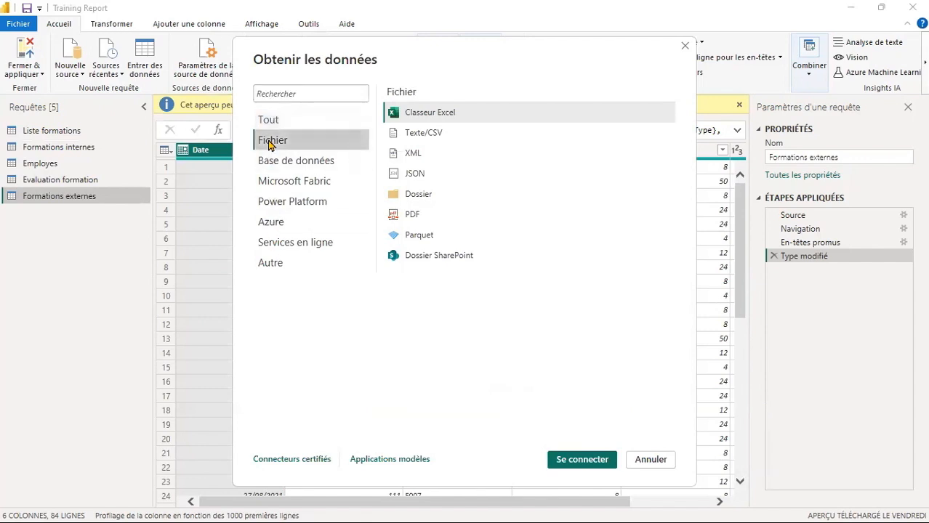
{"action": "left_click", "coordinate": [412, 216]}
{"action": "double_click", "coordinate": [412, 216]}
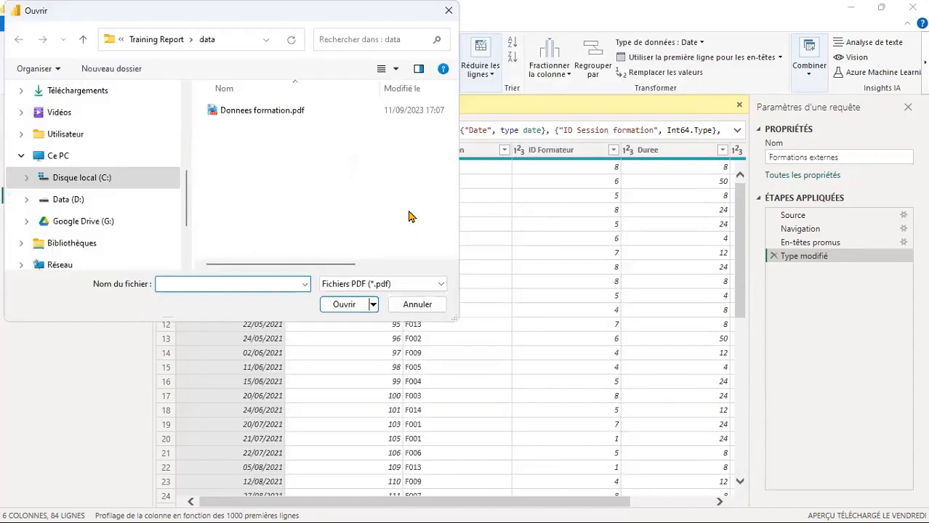
{"action": "double_click", "coordinate": [244, 113]}
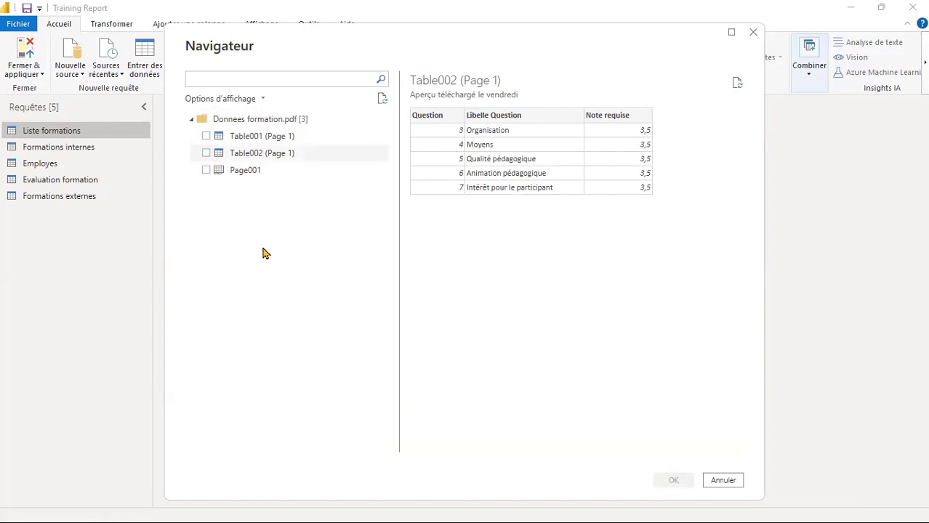
Step: Preview the contents of the PDF and import Table001 (Page 1) and Table002 (Page 1) as queries
{"action": "left_click", "coordinate": [237, 177]}
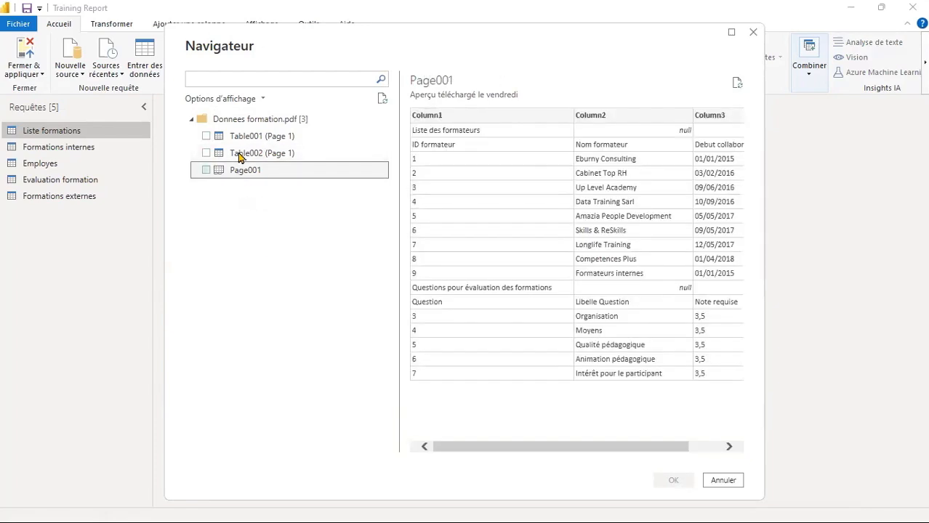
{"action": "left_click_drag", "start_coordinate": [241, 136], "coordinate": [244, 138]}
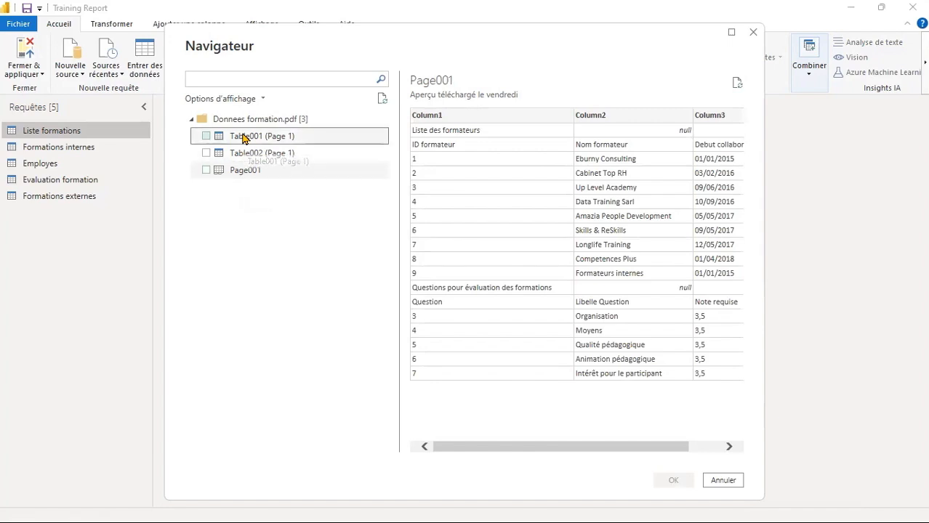
{"action": "left_click", "coordinate": [243, 154]}
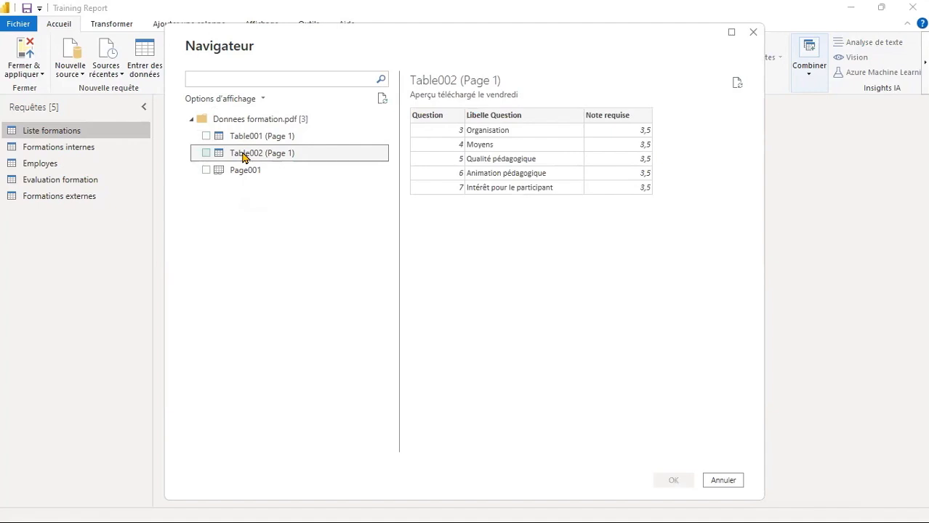
{"action": "left_click", "coordinate": [207, 136]}
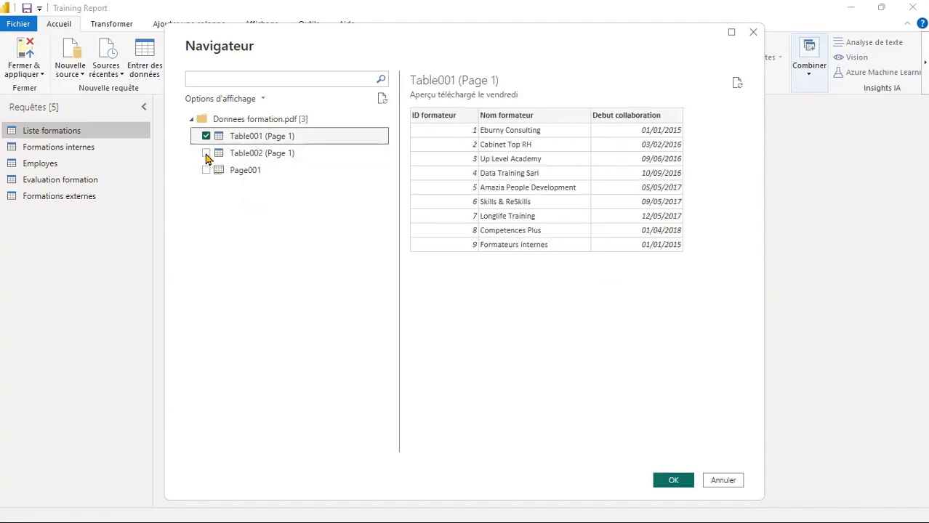
{"action": "left_click", "coordinate": [207, 153]}
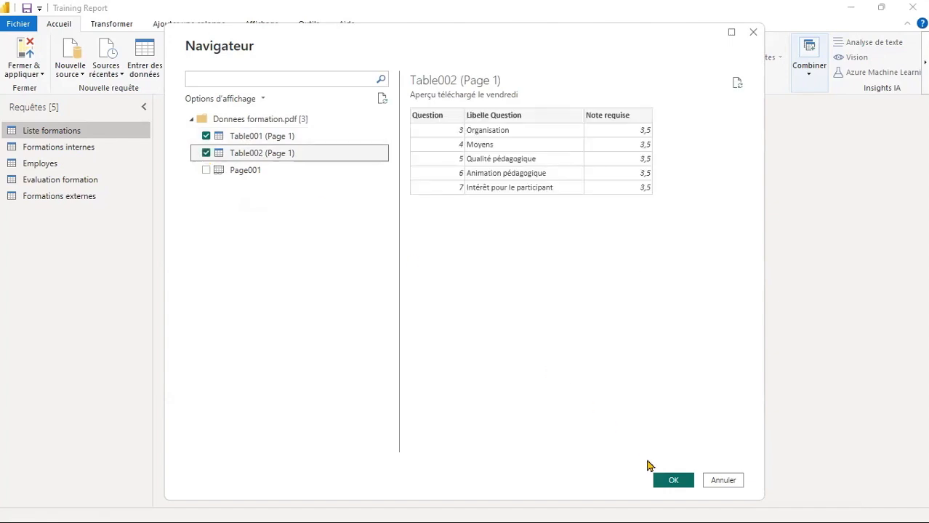
{"action": "left_click", "coordinate": [673, 480]}
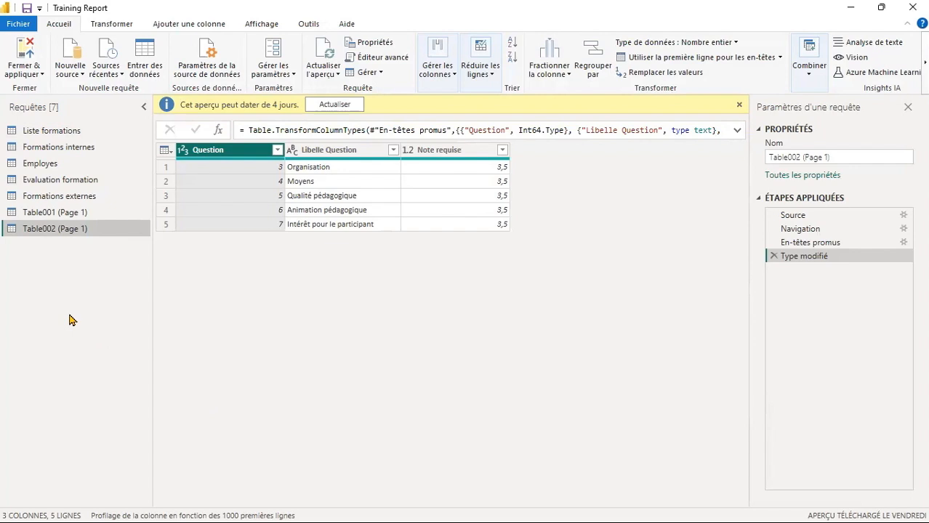
Step: Rename the Table001 (Page 1) query as Formateurs
{"action": "left_click", "coordinate": [62, 213]}
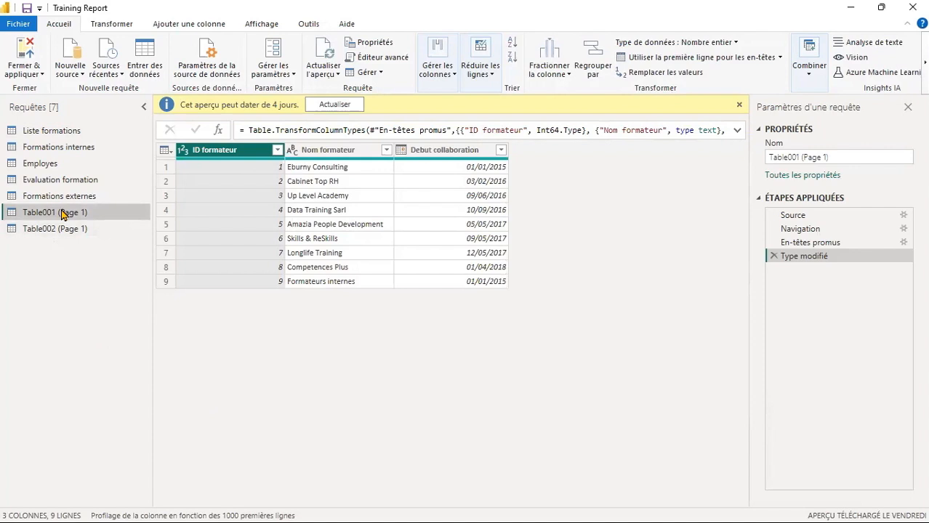
{"action": "double_click", "coordinate": [58, 213]}
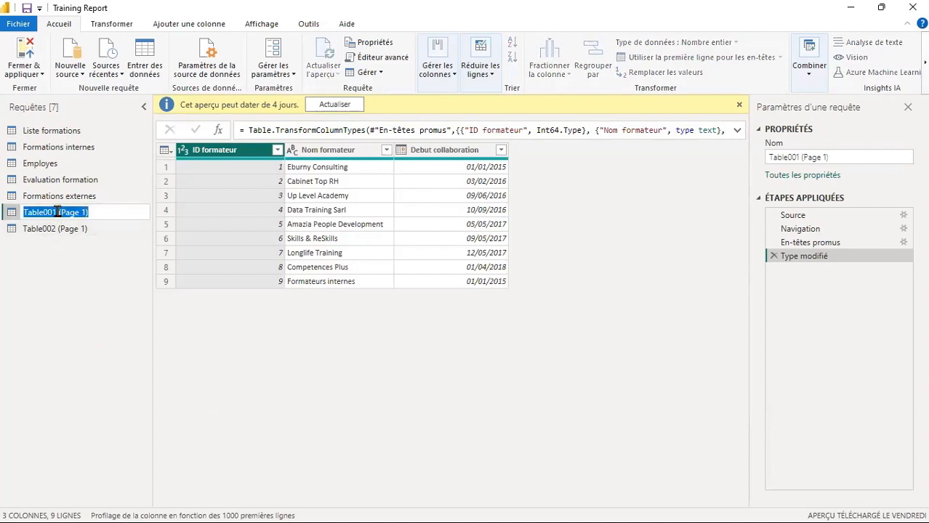
{"action": "type", "text": "Form"}
{"action": "key", "text": "BackSpace"}
{"action": "key", "text": "BackSpace"}
{"action": "key", "text": "BackSpace"}
{"action": "key", "text": "BackSpace"}
{"action": "type", "text": "Formateurs"}
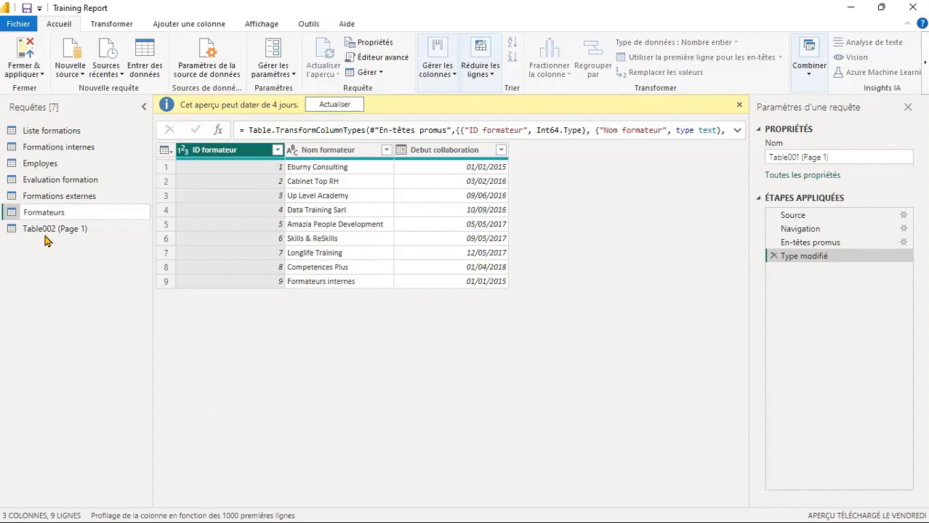
{"action": "key", "text": "Return"}
Step: Rename the Table002 (Page 1) query as Critere evaluation
{"action": "left_click", "coordinate": [38, 235]}
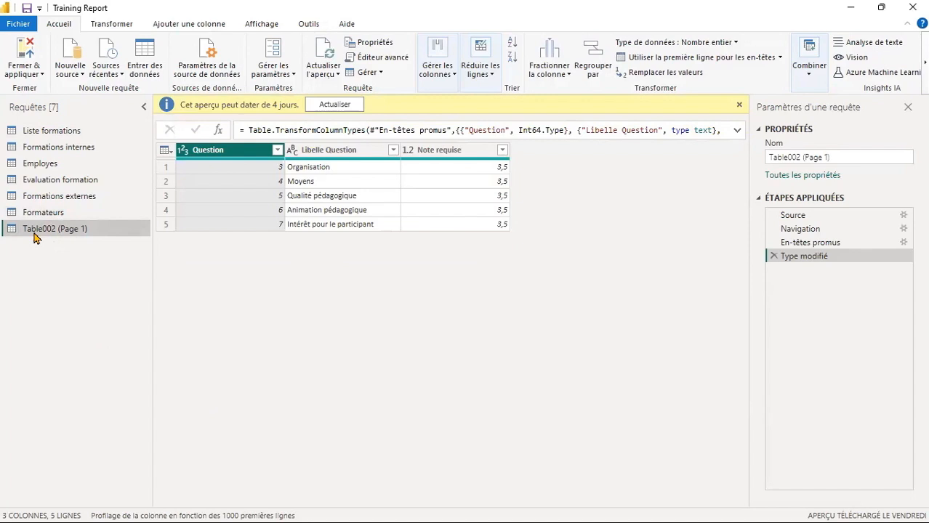
{"action": "right_click", "coordinate": [34, 237]}
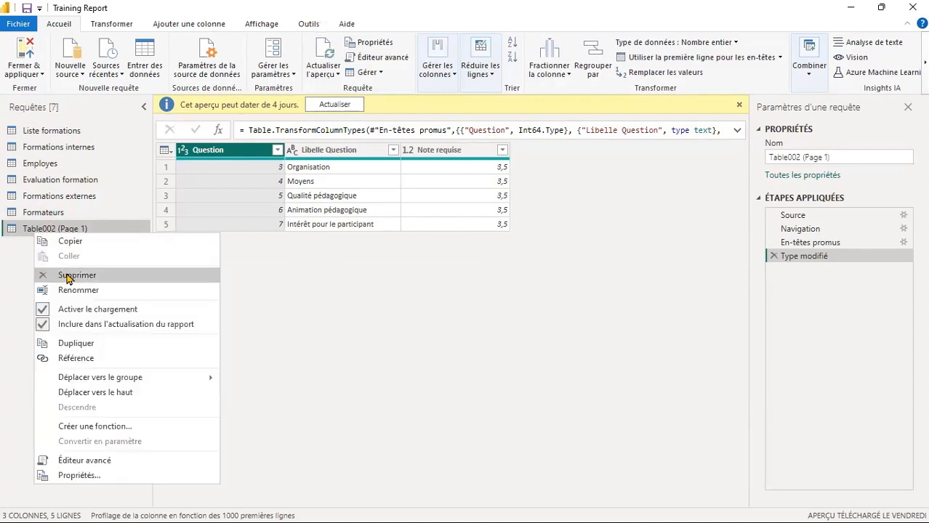
{"action": "left_click", "coordinate": [76, 292]}
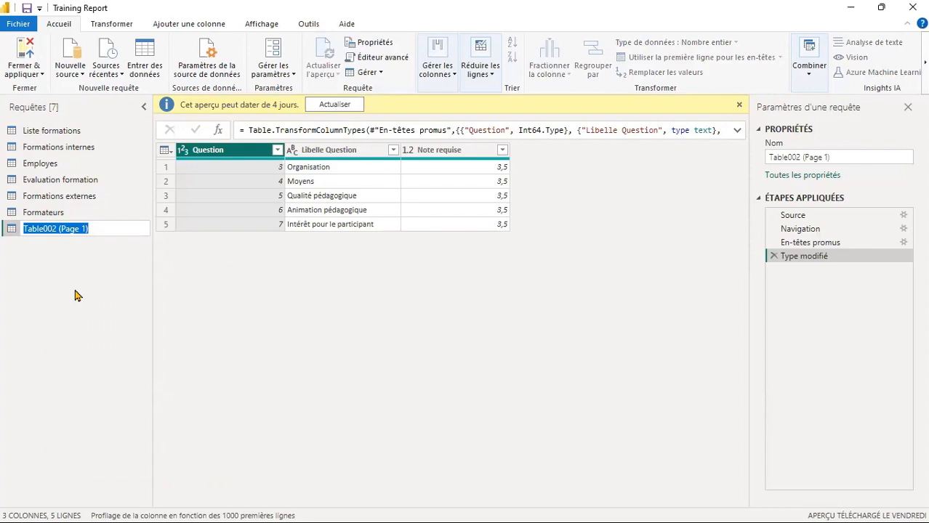
{"action": "type", "text": "Cri"}
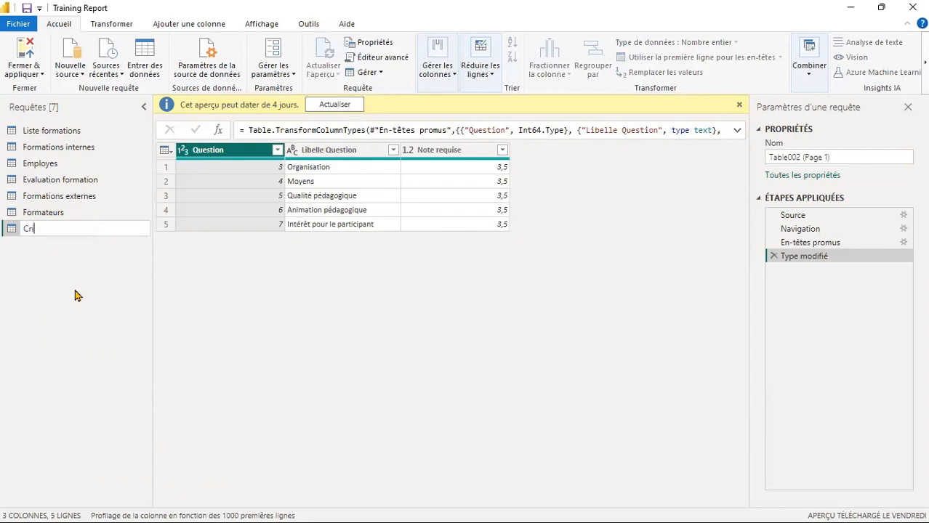
{"action": "type", "text": "teres evaluation"}
{"action": "key", "text": "Return"}
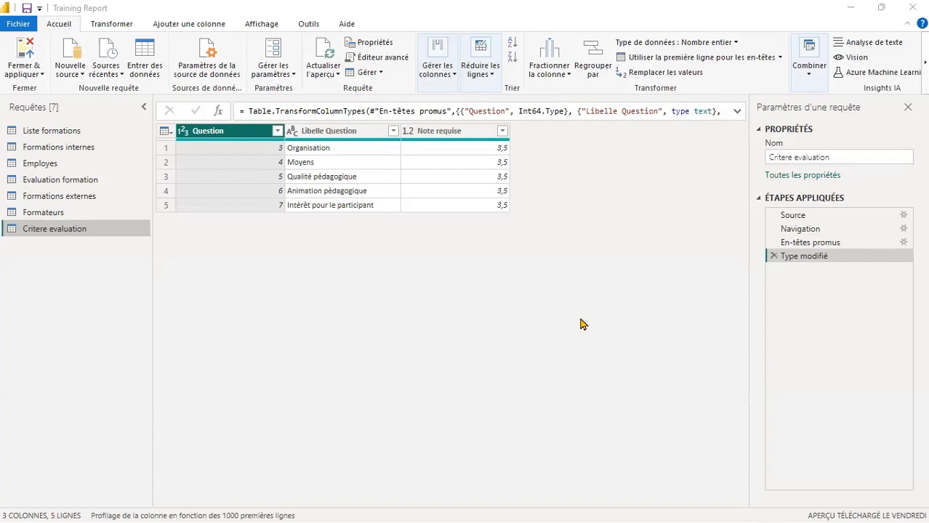
Step: Hide and show again the formula bar and the query settings pane
{"action": "left_click", "coordinate": [256, 25]}
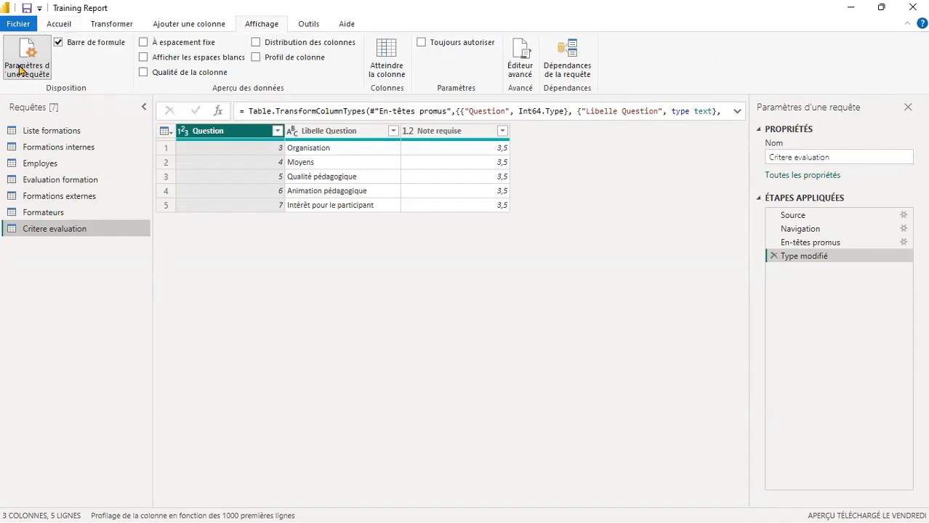
{"action": "left_click", "coordinate": [58, 44]}
{"action": "left_click", "coordinate": [57, 44]}
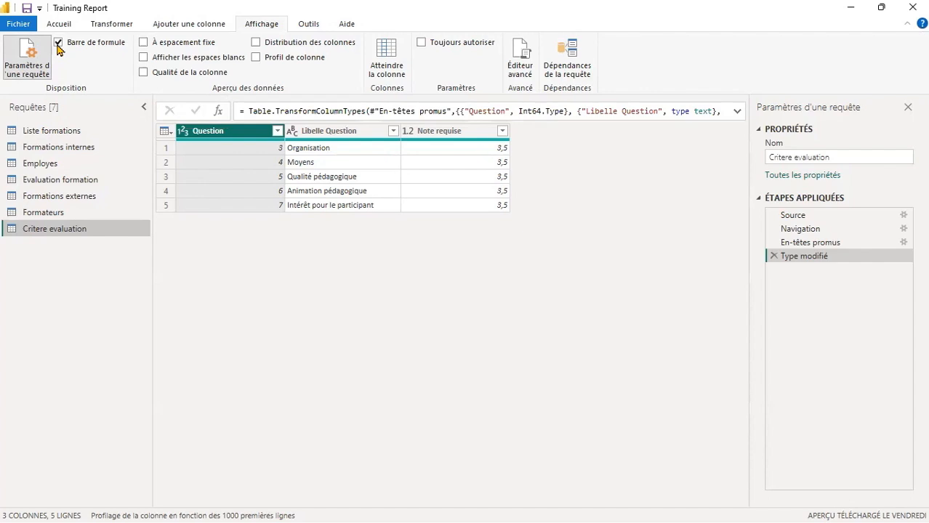
{"action": "left_click", "coordinate": [15, 61]}
{"action": "left_click", "coordinate": [14, 61]}
Step: Turn on column quality and column distribution for the data preview
{"action": "left_click", "coordinate": [144, 73]}
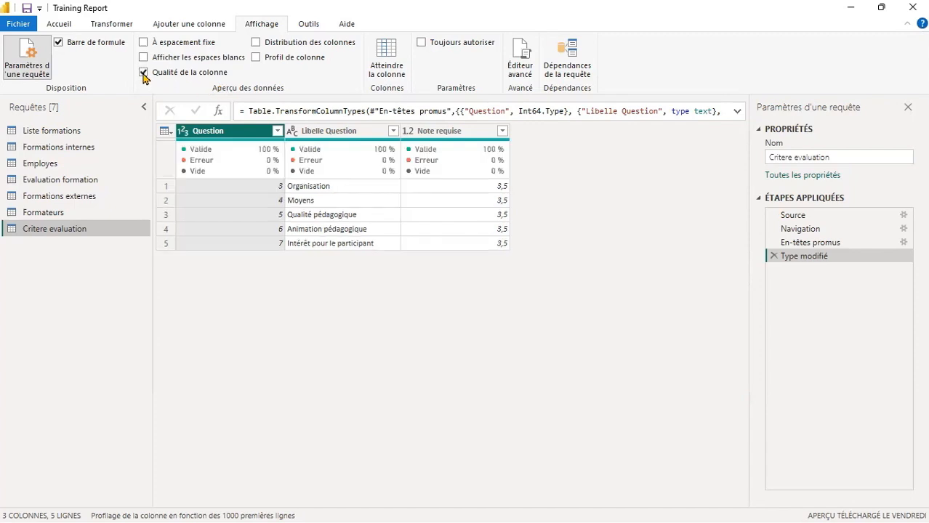
{"action": "left_click", "coordinate": [256, 43]}
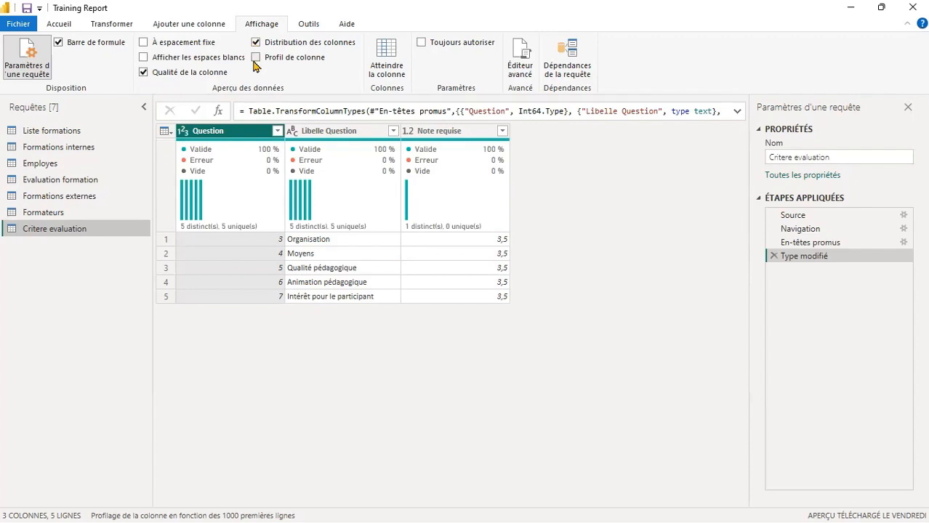
{"action": "left_click", "coordinate": [254, 61]}
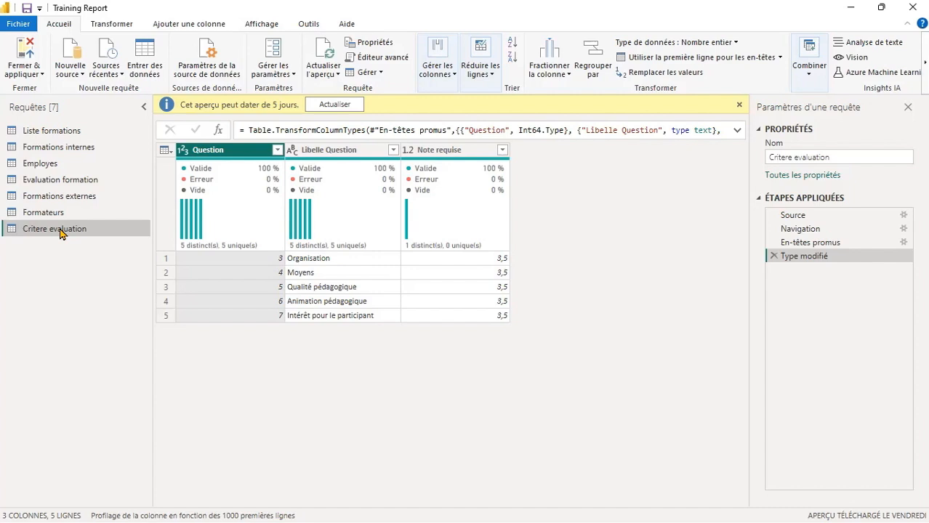
Step: Promote the first row of the Liste formations query to column headers
{"action": "left_click", "coordinate": [74, 133]}
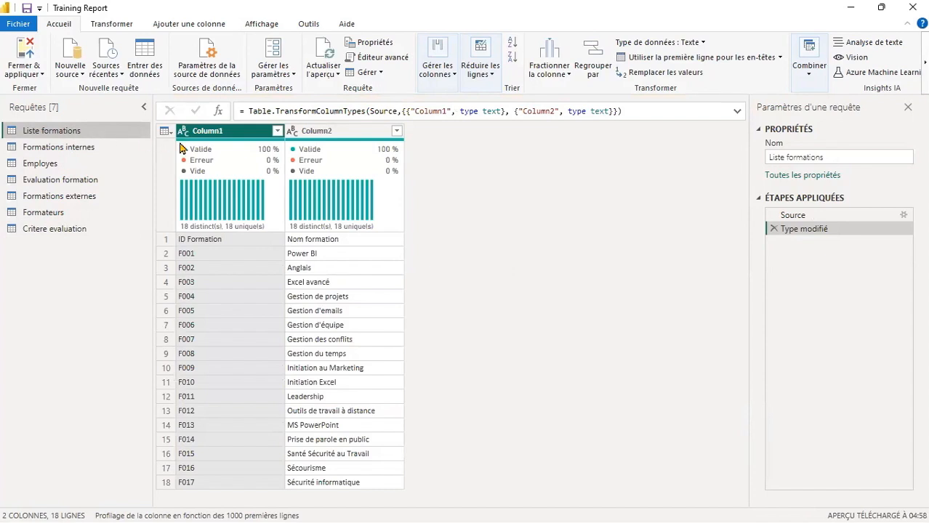
{"action": "mouse_move", "coordinate": [215, 148]}
{"action": "left_click", "coordinate": [166, 132]}
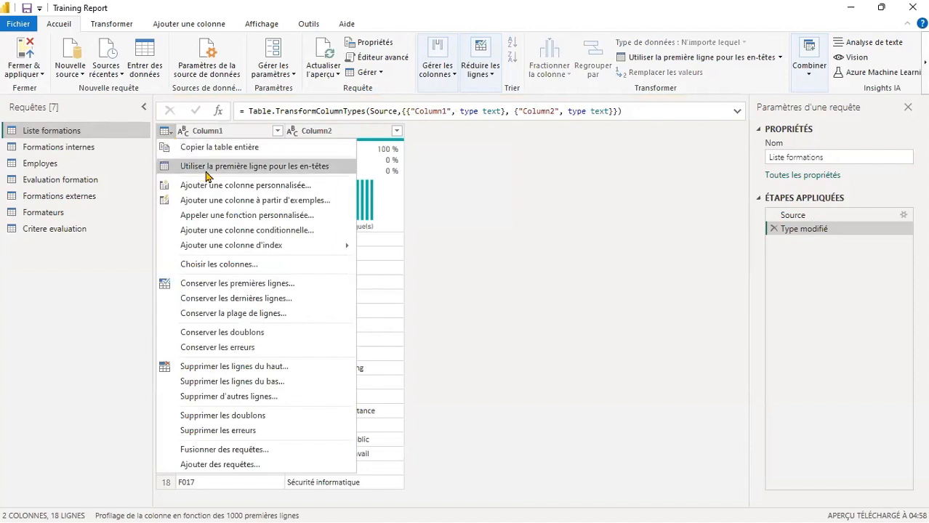
{"action": "left_click", "coordinate": [206, 167]}
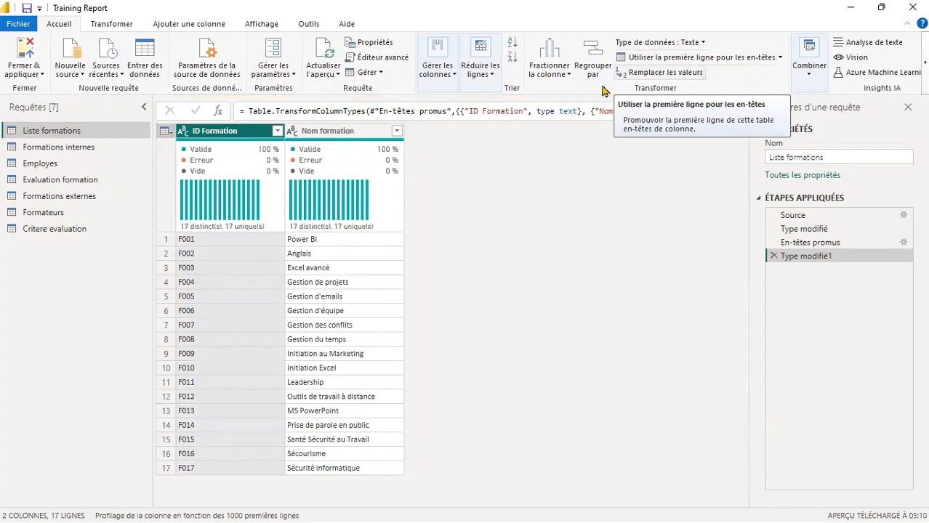
{"action": "left_click", "coordinate": [102, 26]}
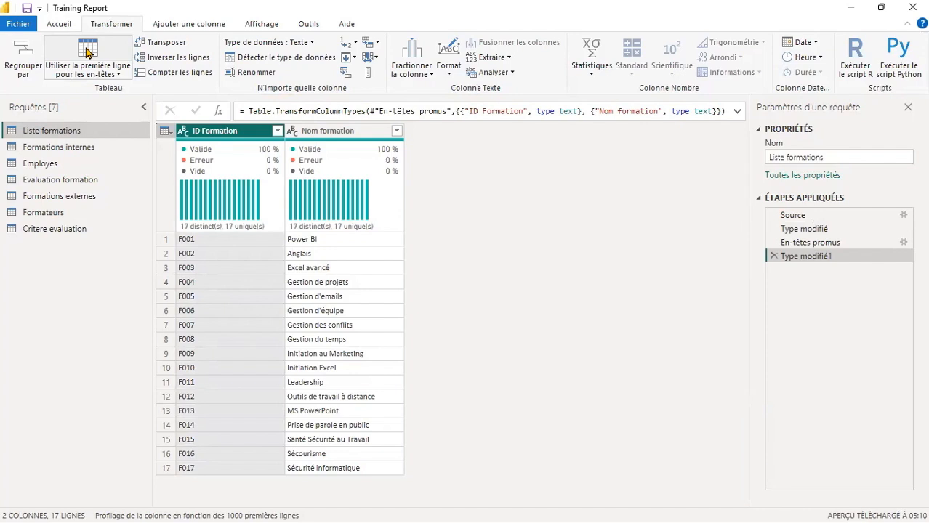
Step: Examine the ID Session formation column in the Evaluation formation query and its merged cells in the source workbook in Excel
{"action": "left_click", "coordinate": [76, 181]}
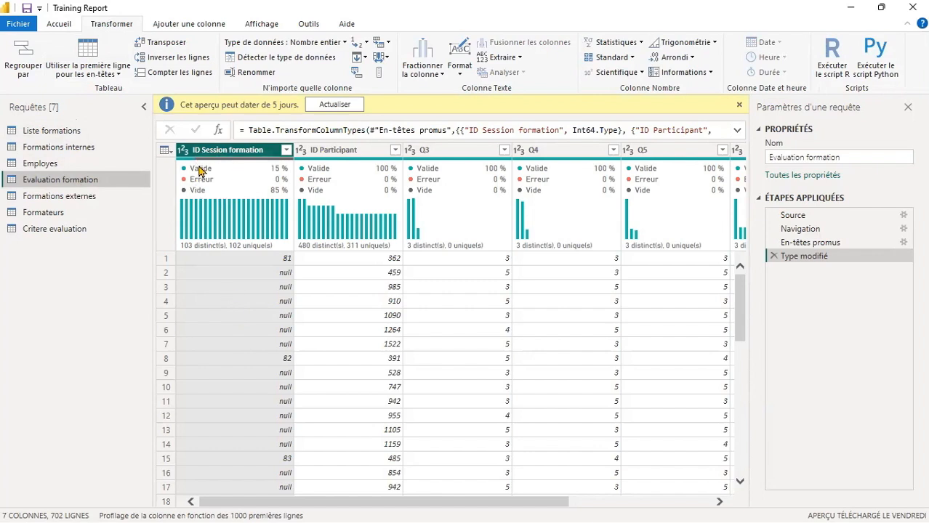
{"action": "mouse_move", "coordinate": [216, 177]}
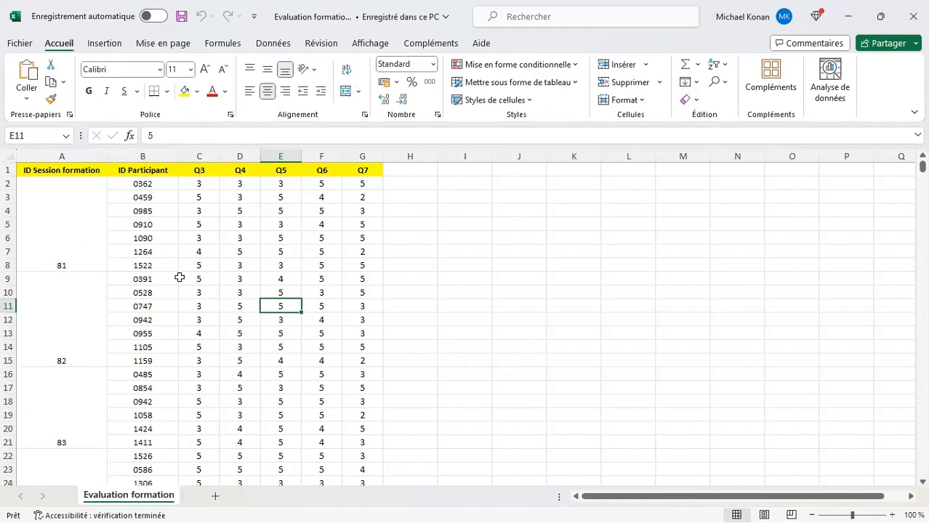
{"action": "left_click", "coordinate": [80, 223]}
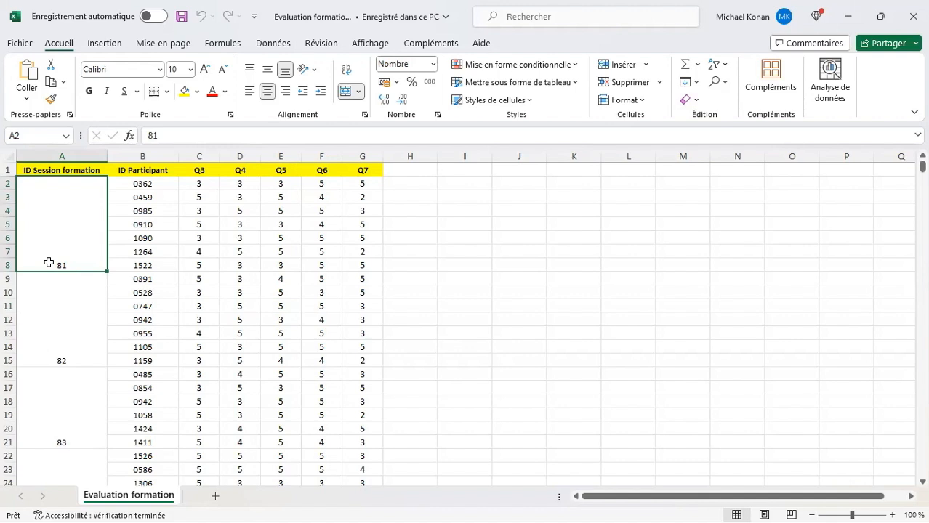
{"action": "left_click", "coordinate": [48, 310]}
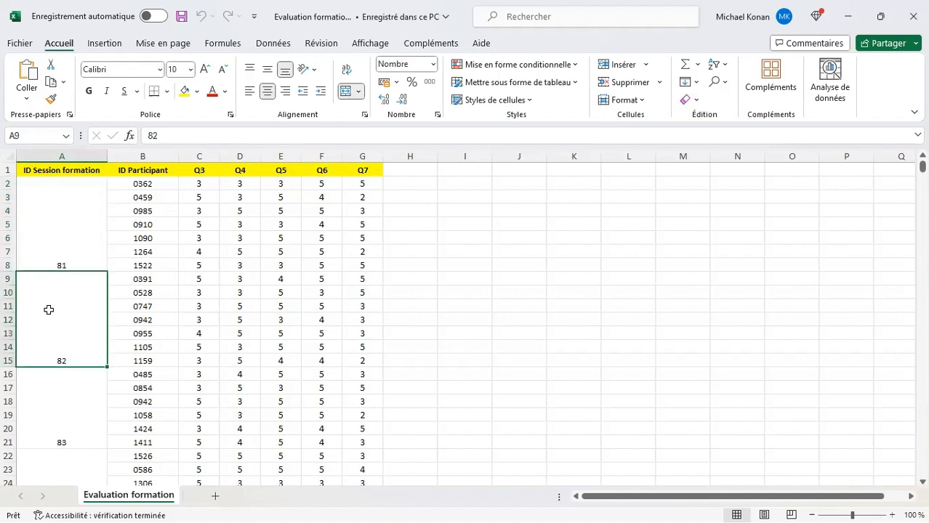
{"action": "left_click", "coordinate": [48, 417]}
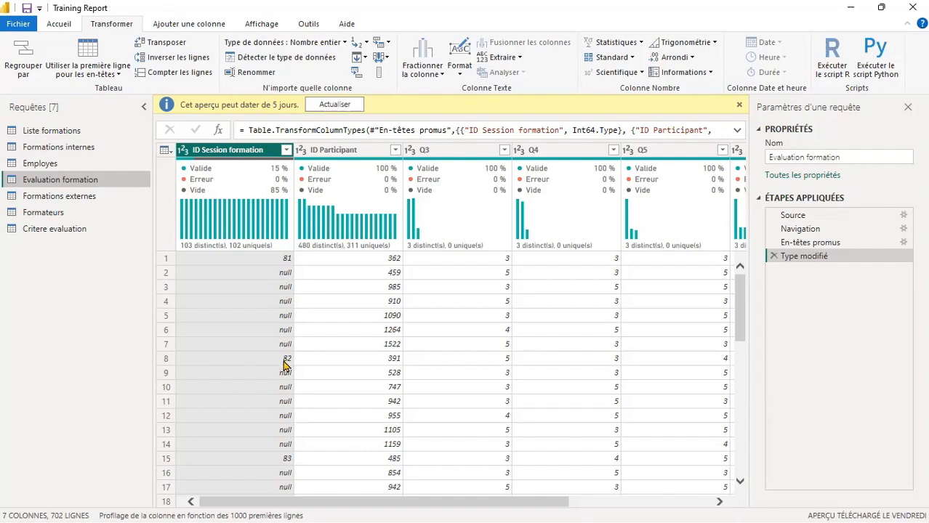
Step: Fill the empty cells of the ID Session formation column downward with the value above
{"action": "right_click", "coordinate": [228, 158]}
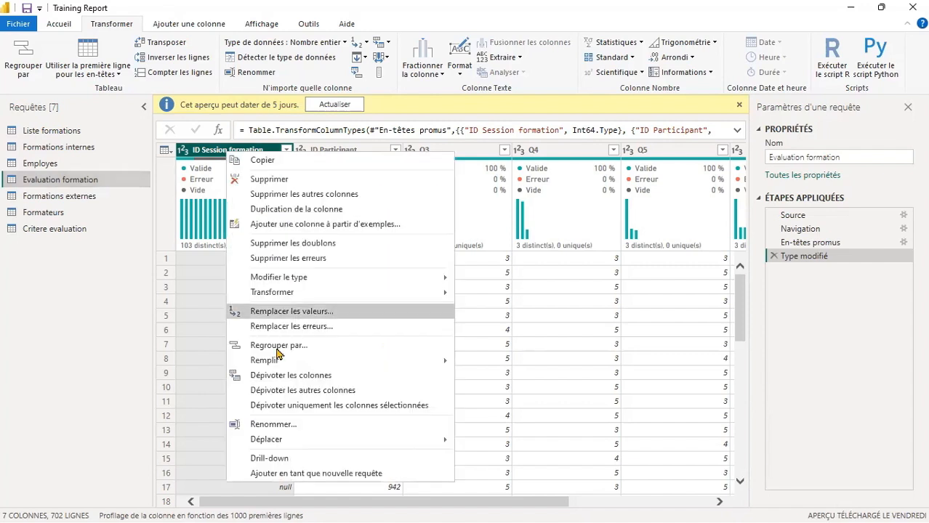
{"action": "mouse_move", "coordinate": [307, 363]}
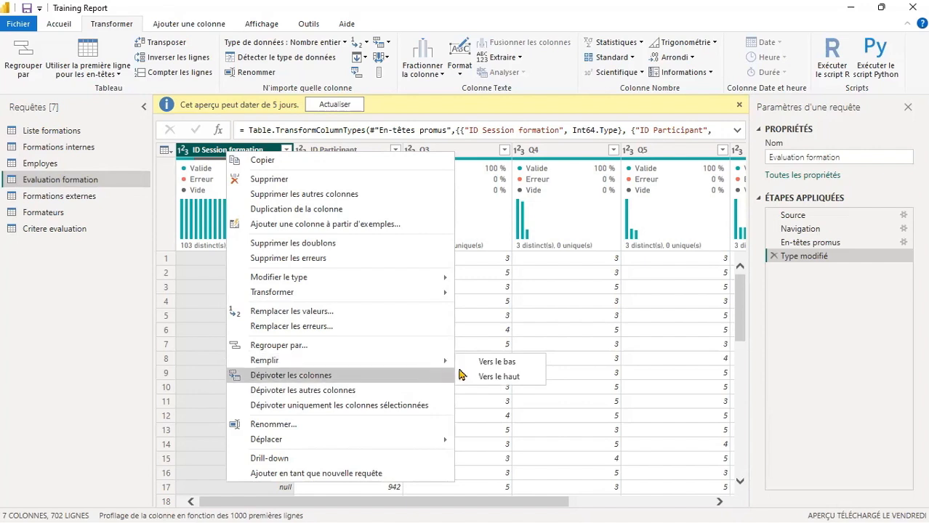
{"action": "left_click", "coordinate": [489, 363]}
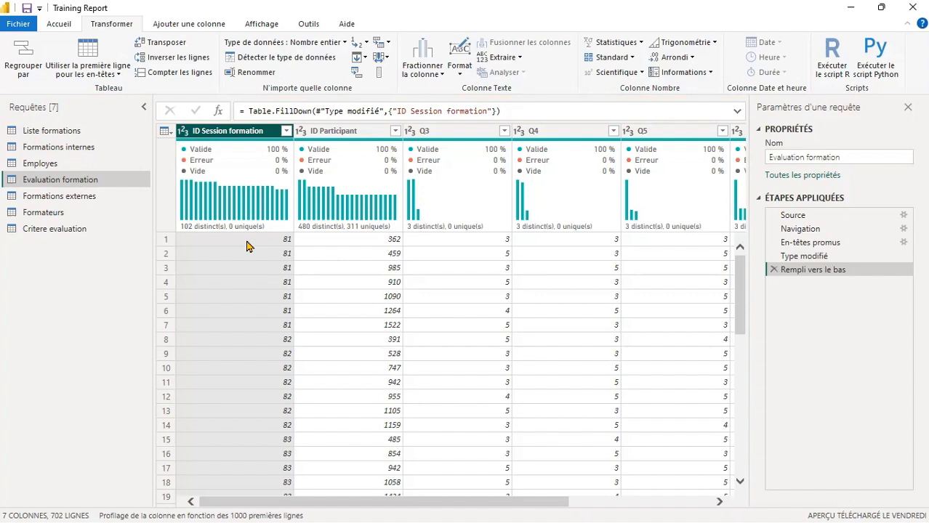
Step: Set up an advanced grouping by ID Session formation with a first aggregation named Q3 that averages (Moyenne) the Q3 column
{"action": "left_click", "coordinate": [24, 54]}
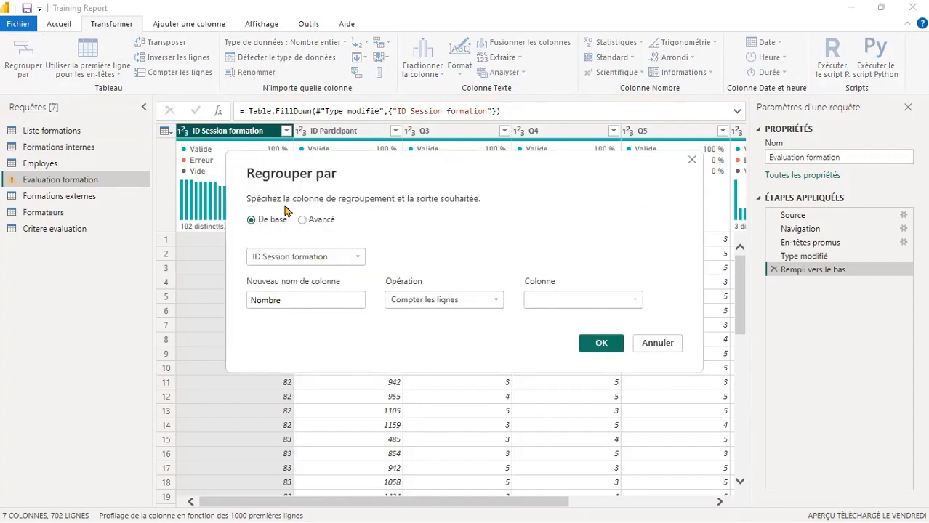
{"action": "left_click", "coordinate": [303, 221]}
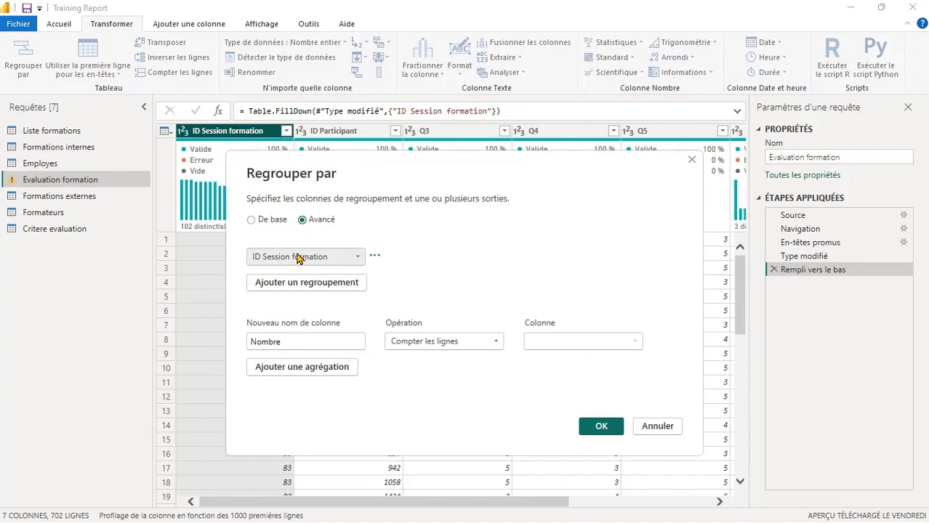
{"action": "double_click", "coordinate": [293, 343]}
{"action": "type", "text": "Q3"}
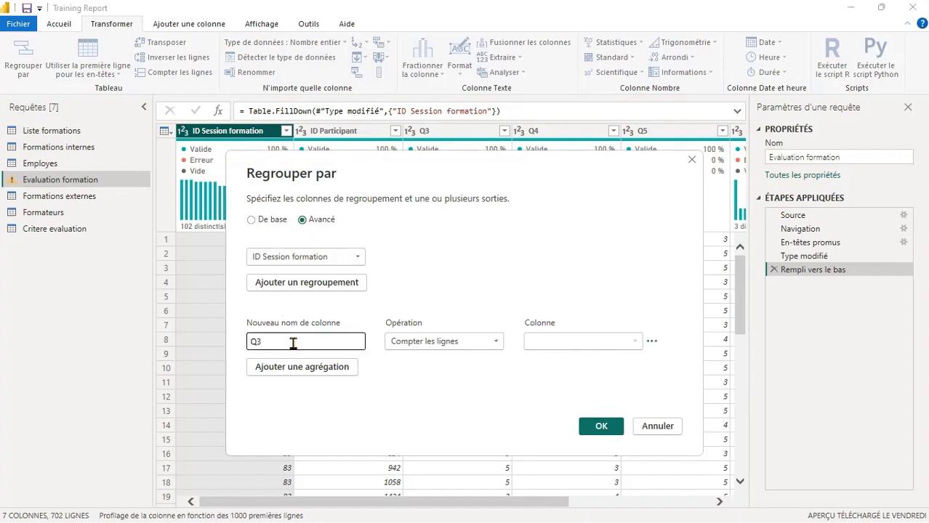
{"action": "left_click", "coordinate": [409, 344]}
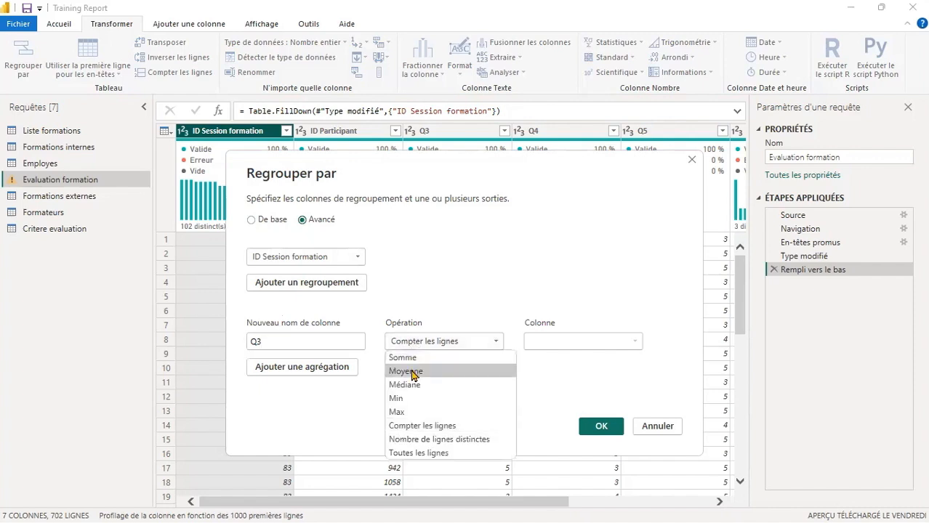
{"action": "left_click", "coordinate": [405, 372]}
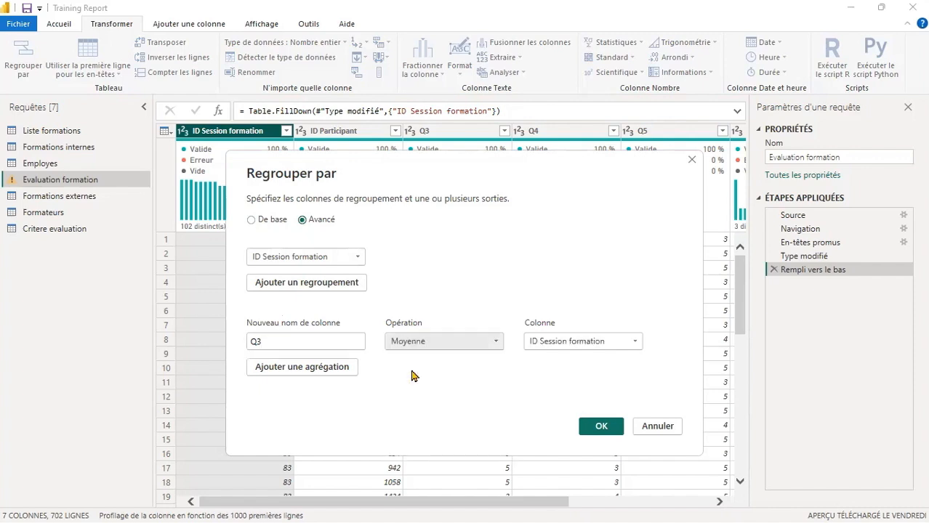
{"action": "left_click", "coordinate": [550, 343]}
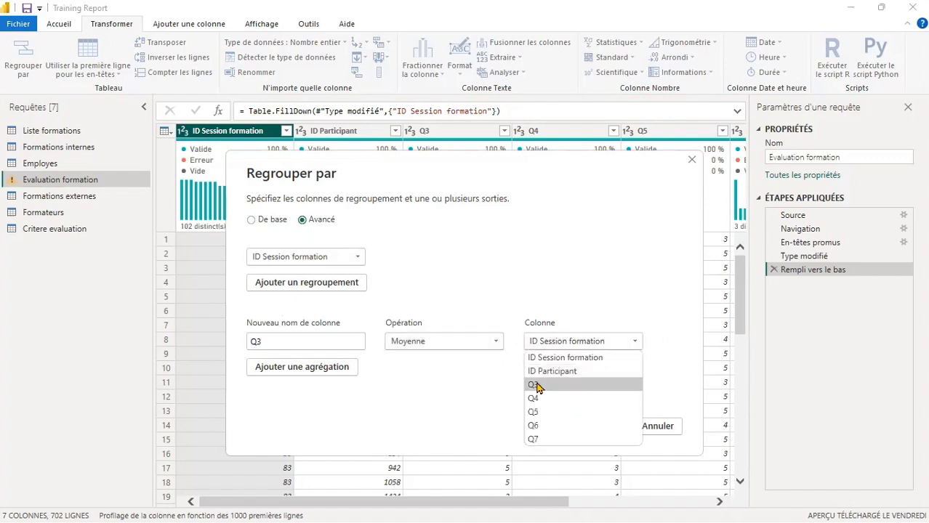
{"action": "left_click", "coordinate": [539, 386]}
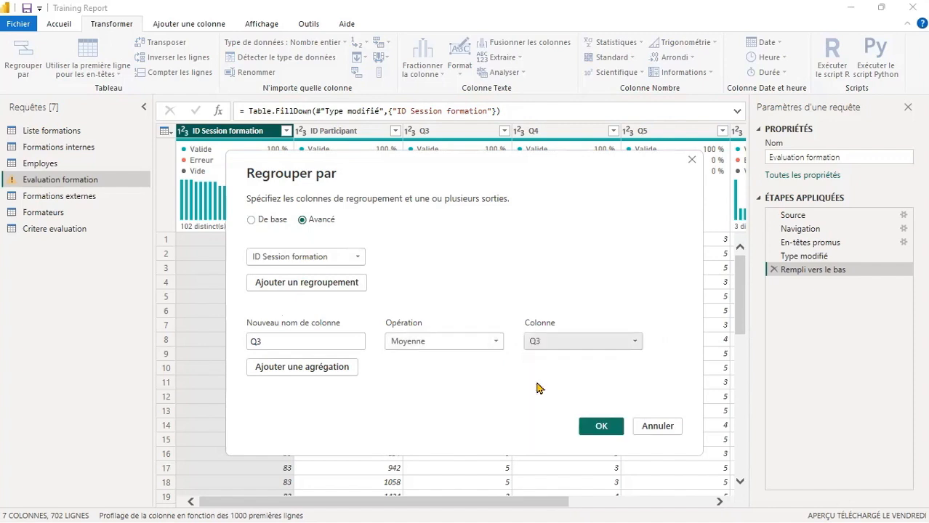
Step: Add a second aggregation named Q4 to the grouping, using Moyenne of the Q4 column
{"action": "left_click", "coordinate": [317, 367]}
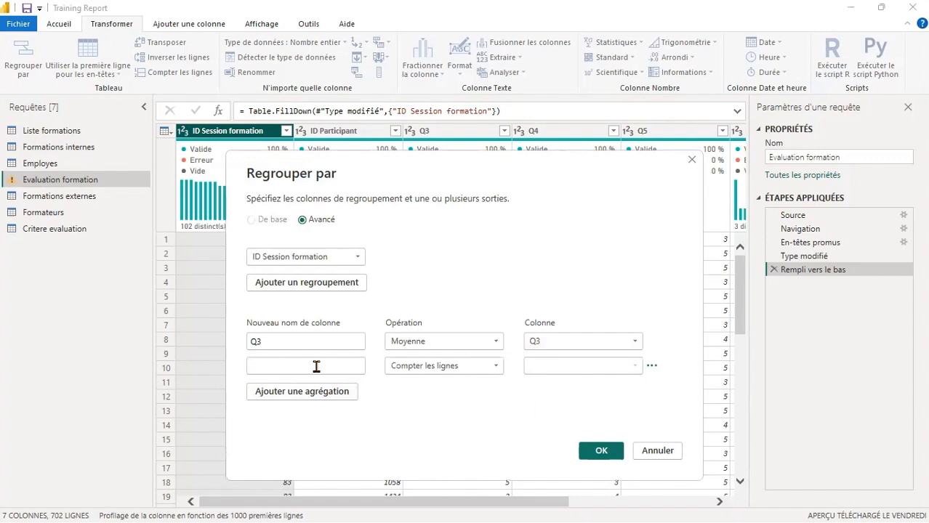
{"action": "left_click", "coordinate": [316, 366]}
{"action": "type", "text": "Q4"}
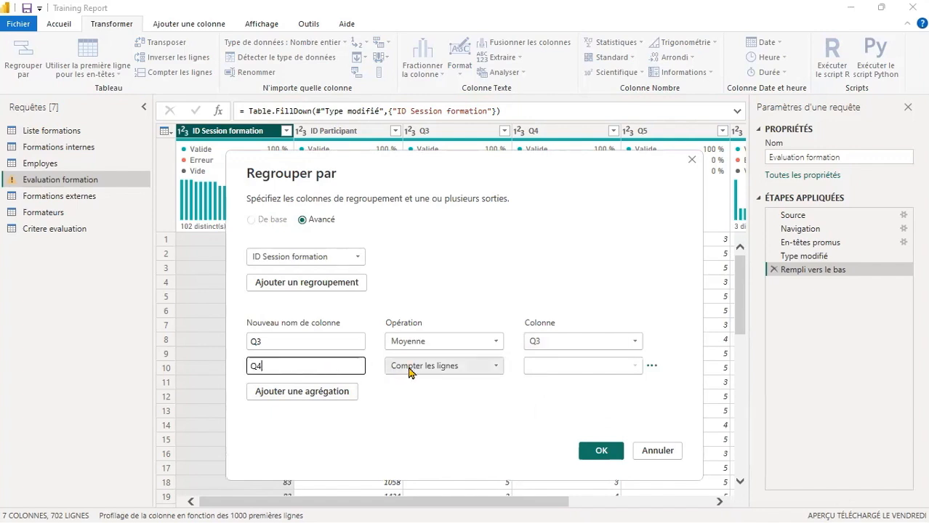
{"action": "left_click", "coordinate": [411, 371]}
{"action": "left_click", "coordinate": [413, 397]}
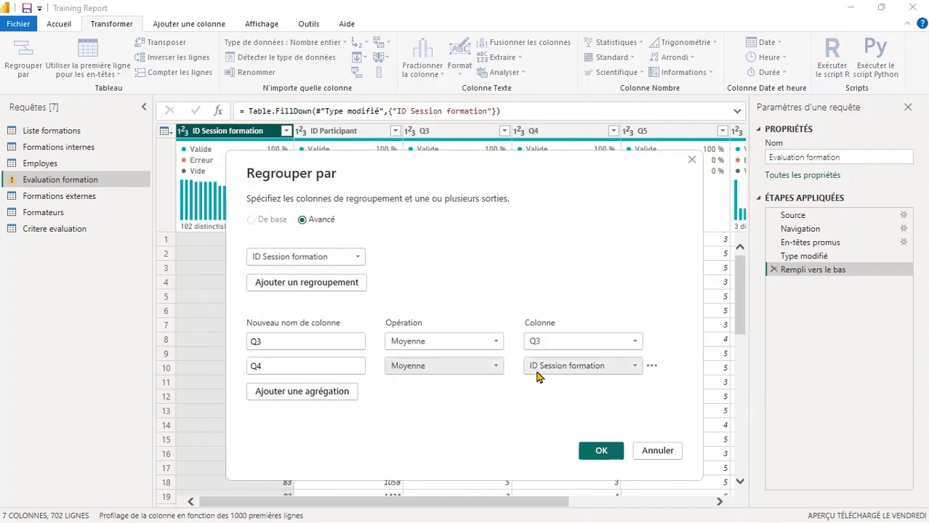
{"action": "left_click", "coordinate": [548, 367]}
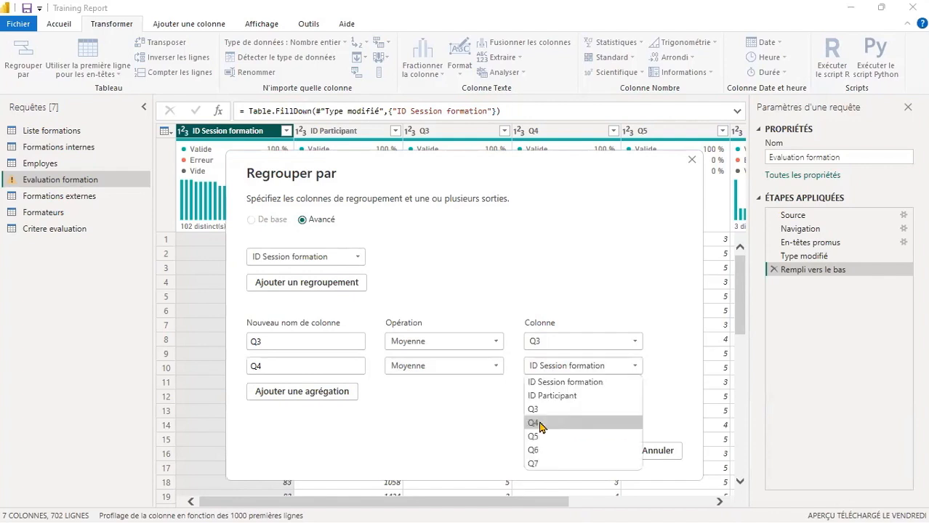
{"action": "left_click", "coordinate": [539, 423]}
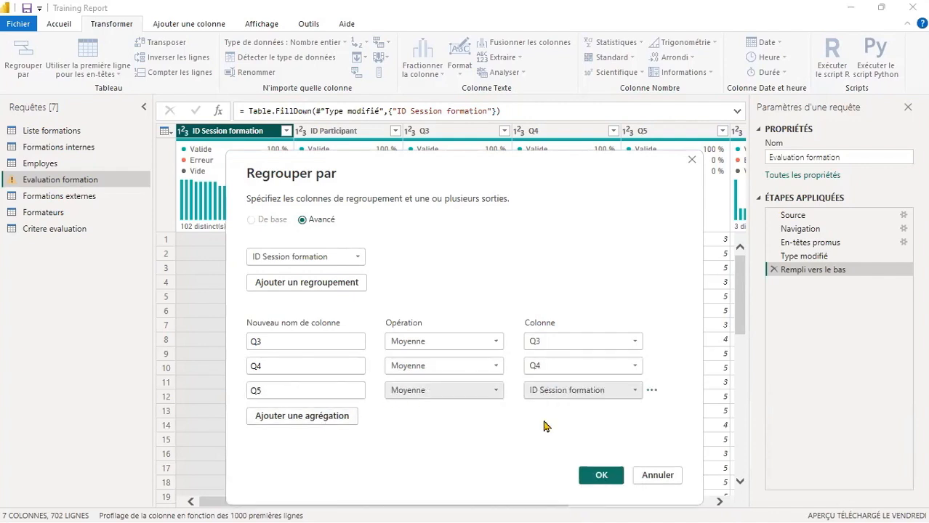
Step: Add Moyenne aggregations named Q5, Q6 and Q7 for the matching columns and apply the grouping
{"action": "left_click", "coordinate": [444, 414]}
{"action": "left_click", "coordinate": [406, 318]}
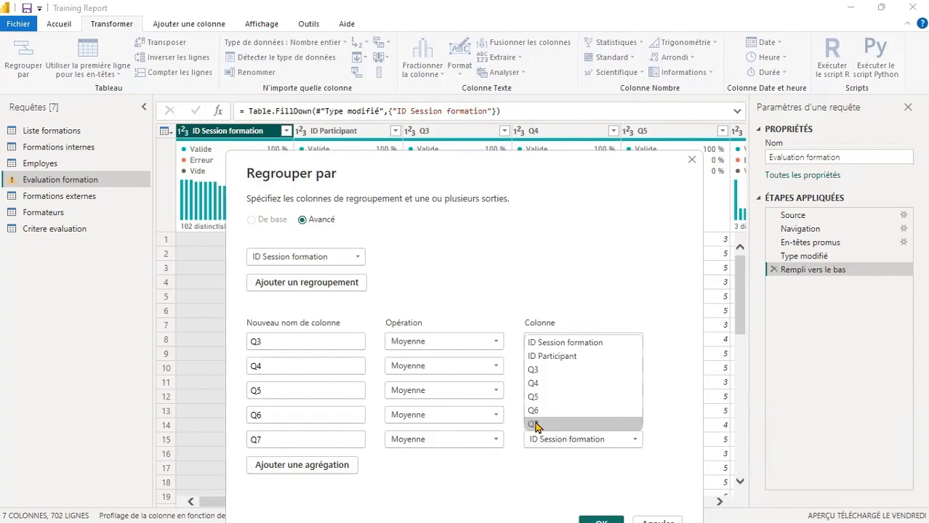
{"action": "left_click", "coordinate": [535, 425]}
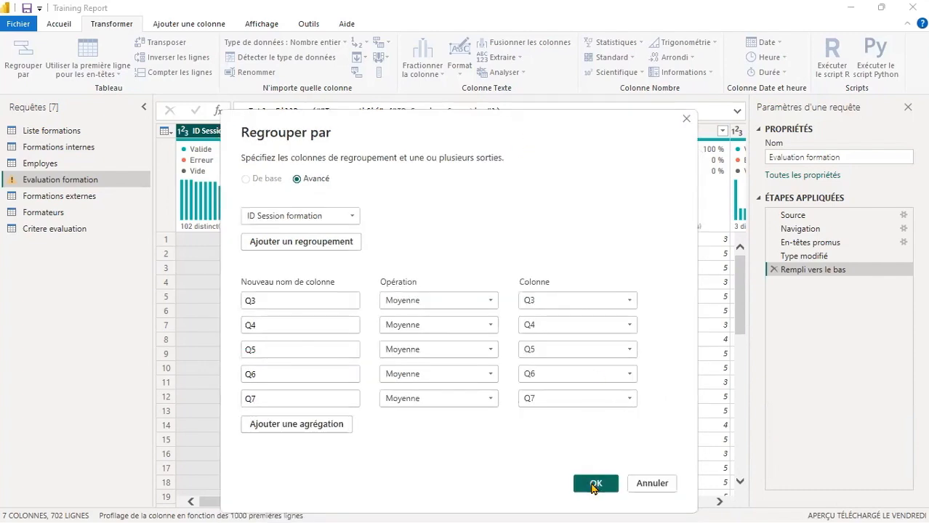
{"action": "left_click", "coordinate": [595, 485]}
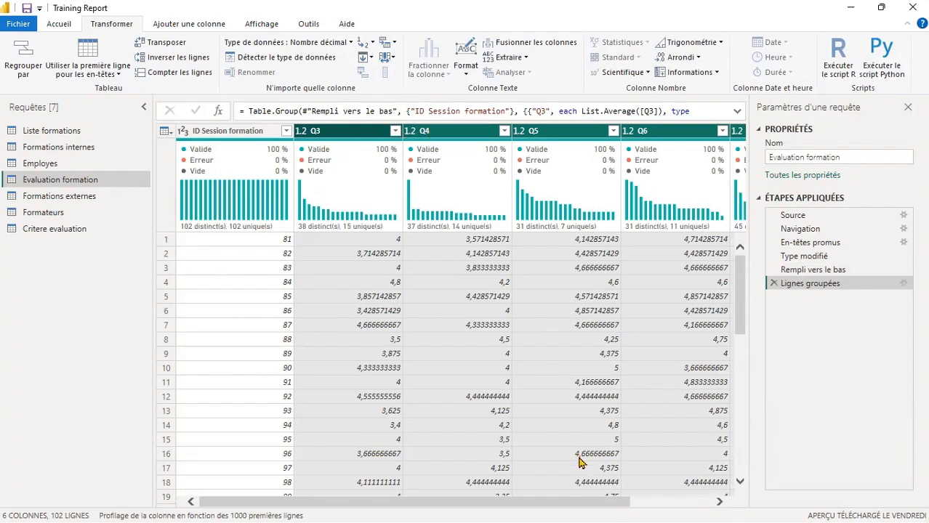
{"action": "left_click_drag", "start_coordinate": [575, 505], "coordinate": [487, 491]}
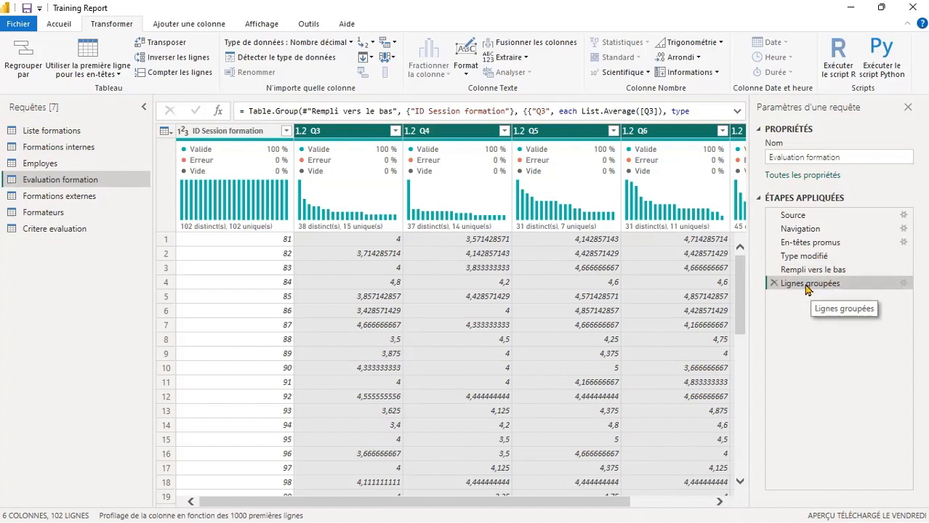
Step: Rename the applied step Lignes groupées as "Regroupement des sessions"
{"action": "right_click", "coordinate": [807, 290]}
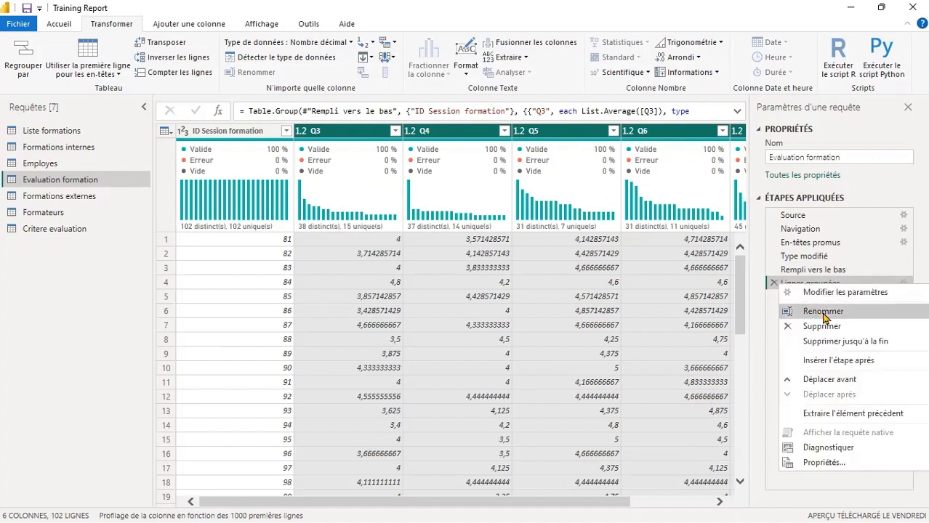
{"action": "left_click", "coordinate": [825, 318]}
{"action": "type", "text": "Regr"}
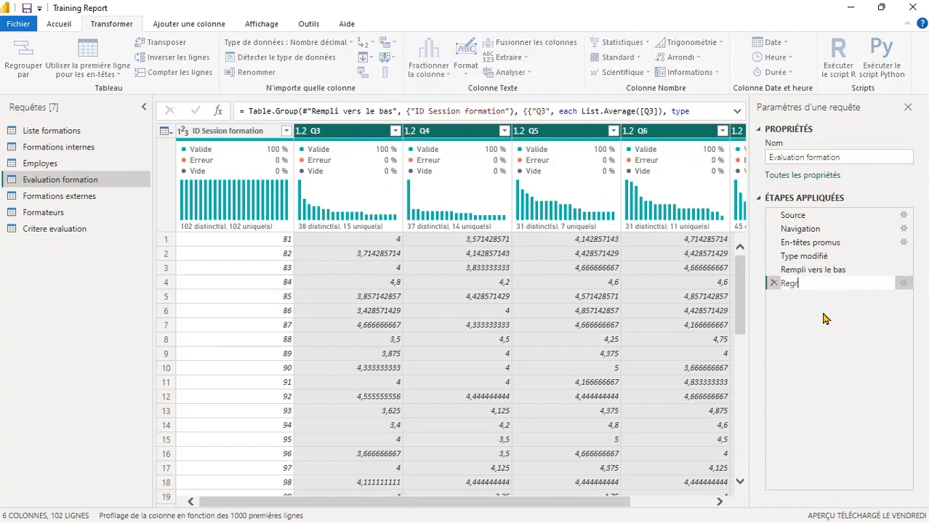
{"action": "type", "text": "oupement des sessions"}
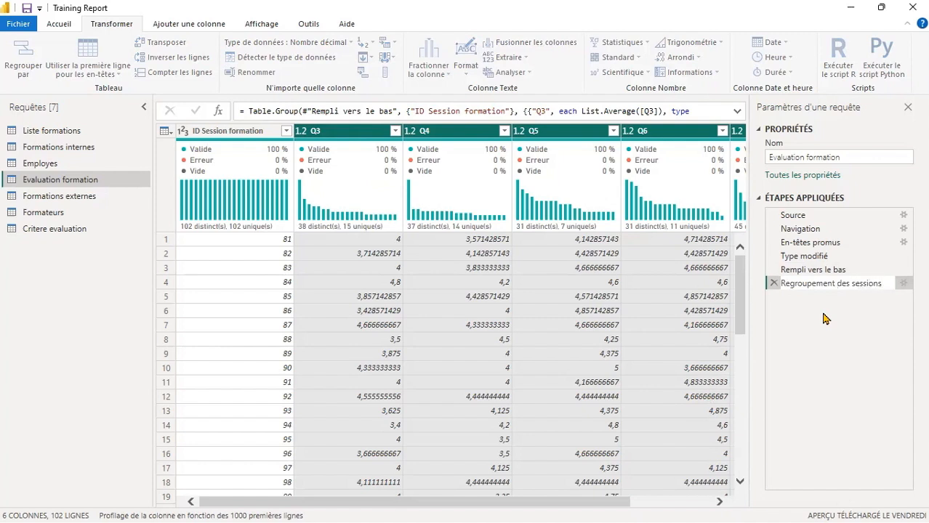
{"action": "key", "text": "Return"}
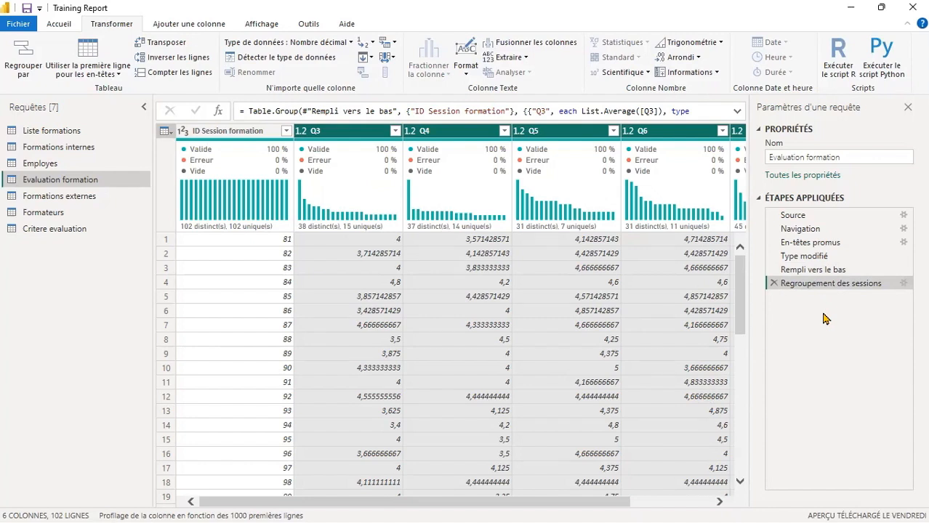
Step: Give the Regroupement des sessions step the description "Calcul pour chaque session de la note moyenne par critère d'évaluation"
{"action": "right_click", "coordinate": [802, 286]}
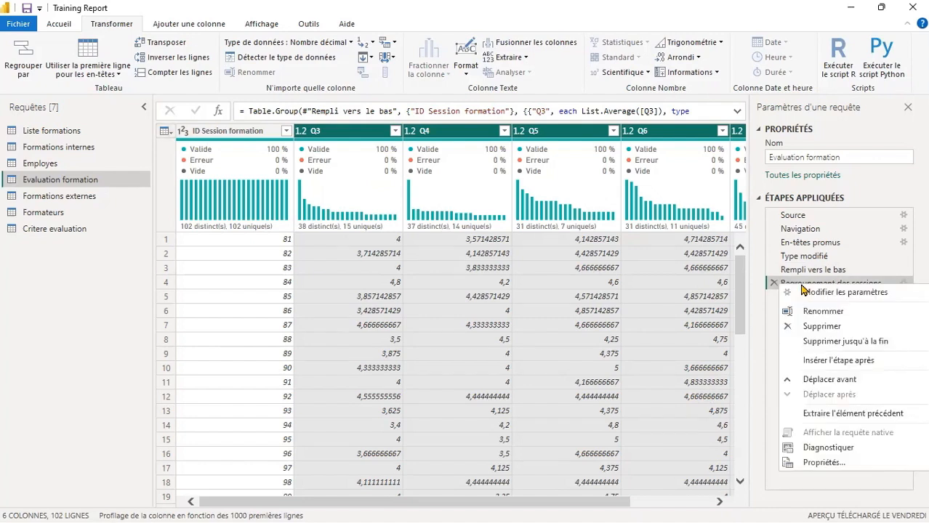
{"action": "left_click", "coordinate": [820, 463]}
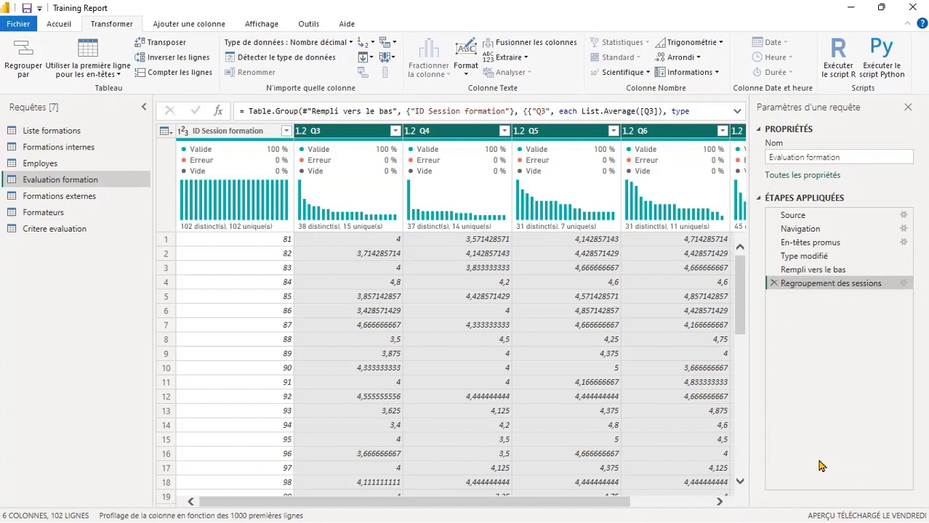
{"action": "left_click", "coordinate": [423, 291]}
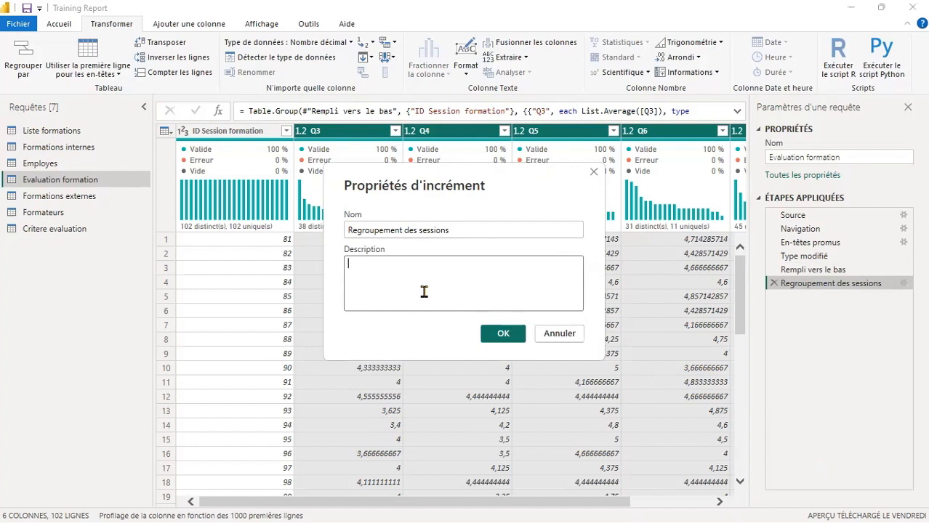
{"action": "type", "text": "Calc"}
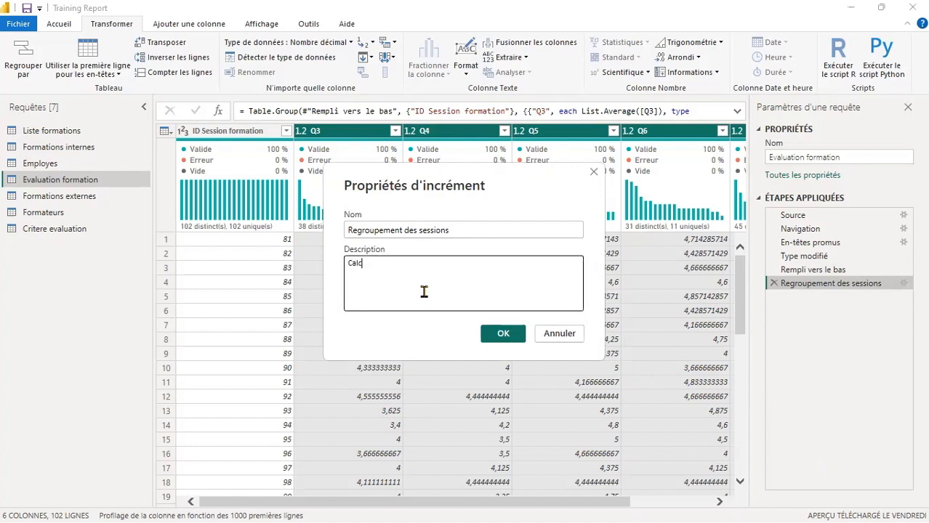
{"action": "type", "text": "ul p"}
{"action": "type", "text": "our chaque sess"}
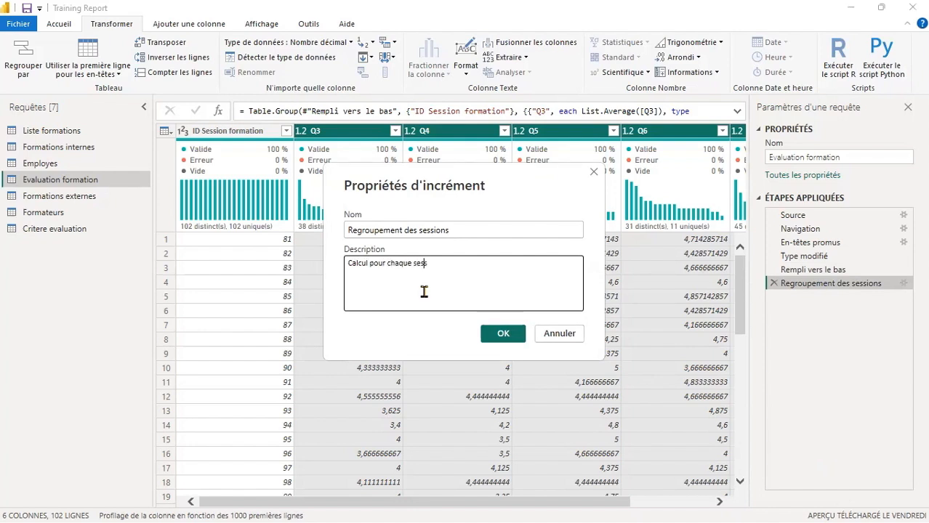
{"action": "type", "text": "ion de la note moyenn"}
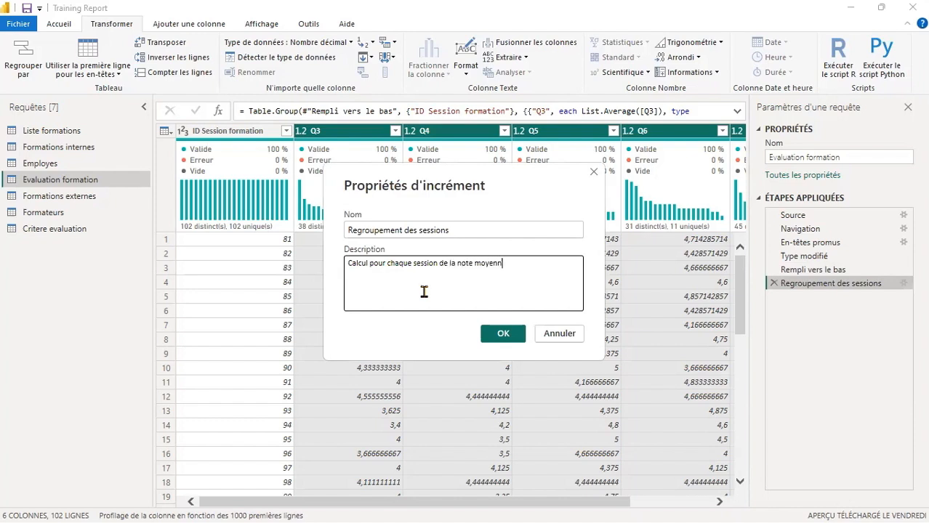
{"action": "type", "text": "e par critère d'évaluation"}
{"action": "left_click", "coordinate": [494, 333]}
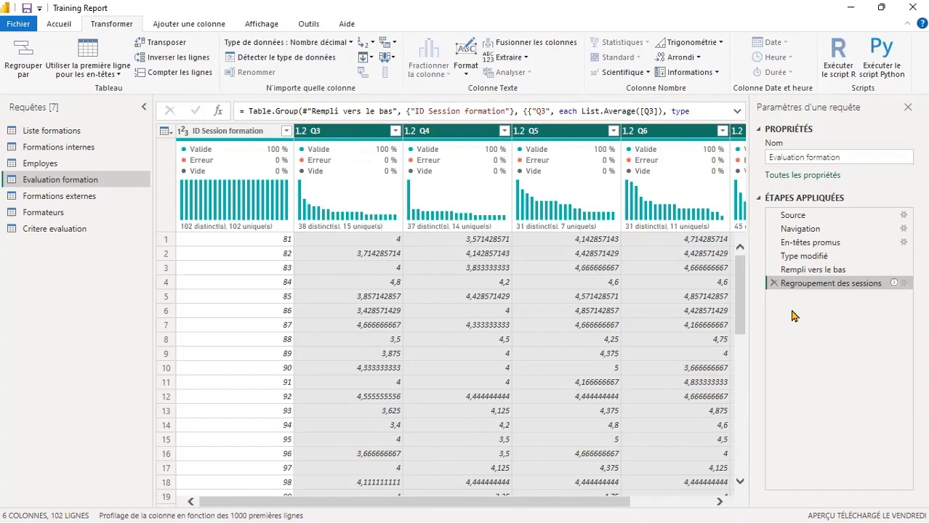
{"action": "mouse_move", "coordinate": [847, 292]}
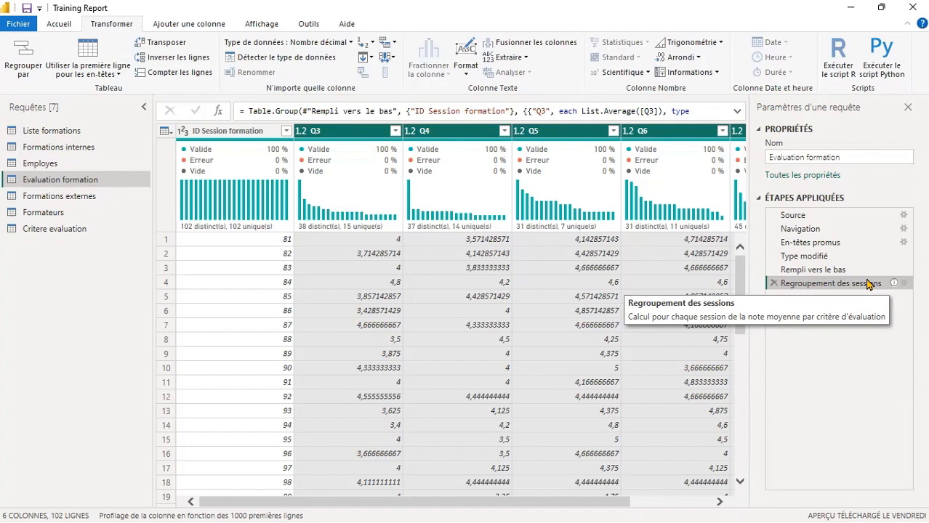
Step: Rename the Evaluation formation query as "Evaluation des formateurs" and describe it as "Notes attribuées par les participants aux formateurs"
{"action": "left_click", "coordinate": [787, 177]}
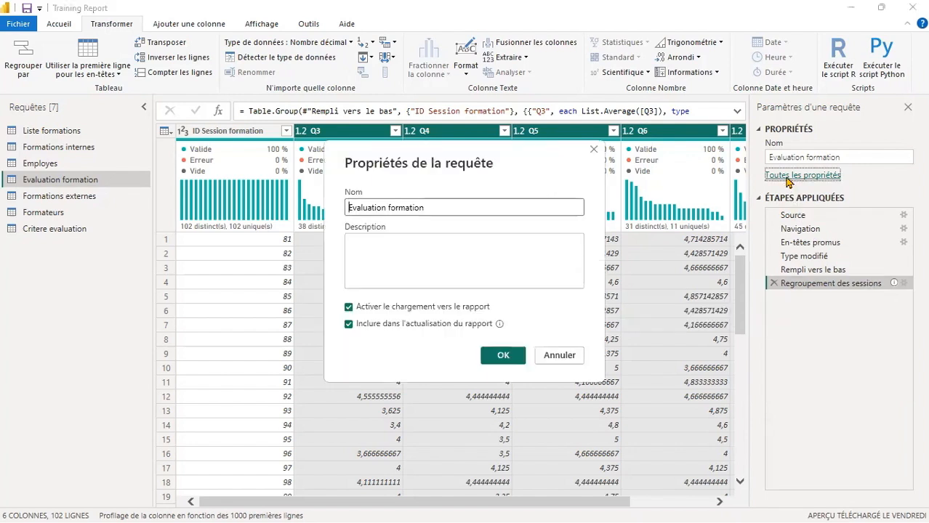
{"action": "double_click", "coordinate": [399, 210]}
{"action": "type", "text": "des"}
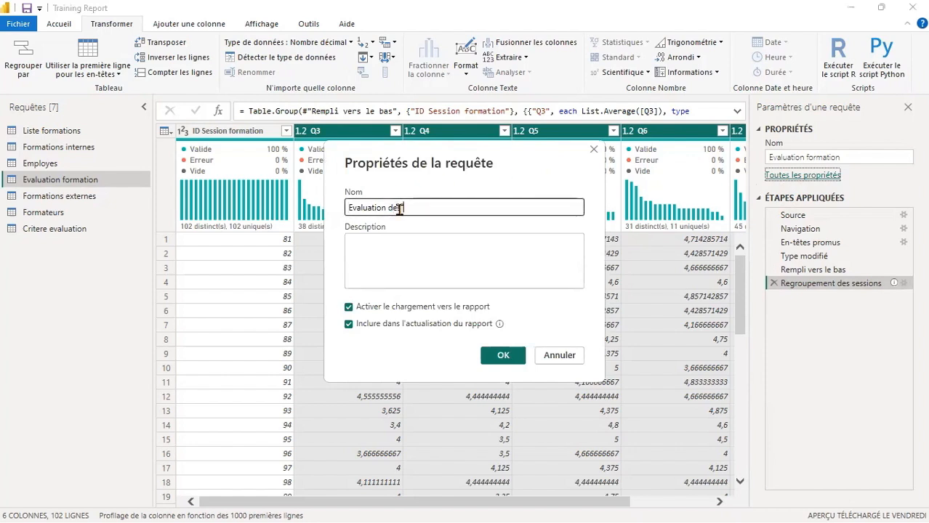
{"action": "type", "text": " formateurs"}
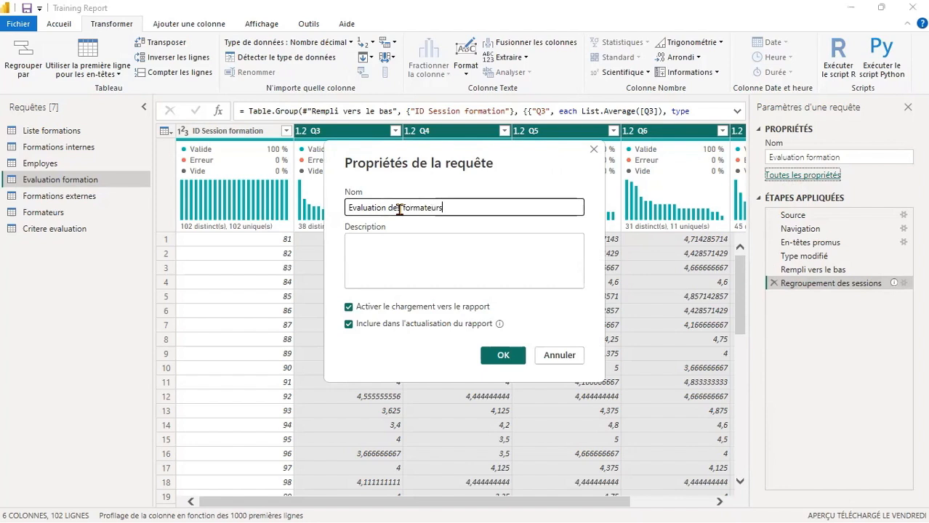
{"action": "left_click", "coordinate": [394, 253]}
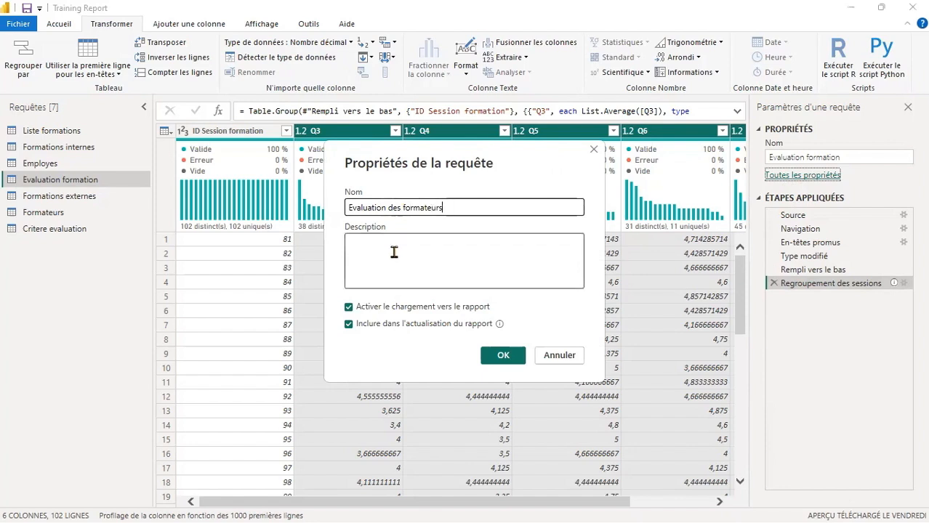
{"action": "type", "text": "Notes"}
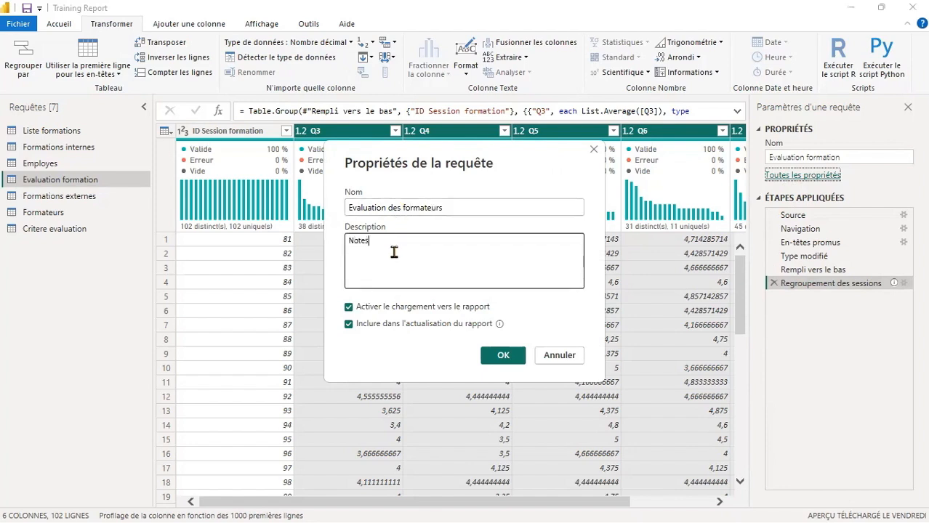
{"action": "type", "text": " attribuées par les participants aux formateurs"}
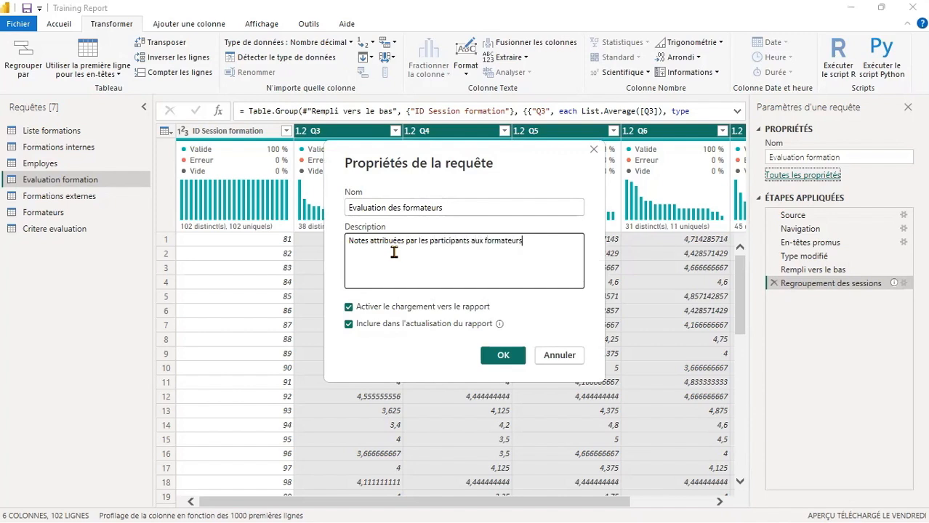
{"action": "left_click", "coordinate": [494, 358]}
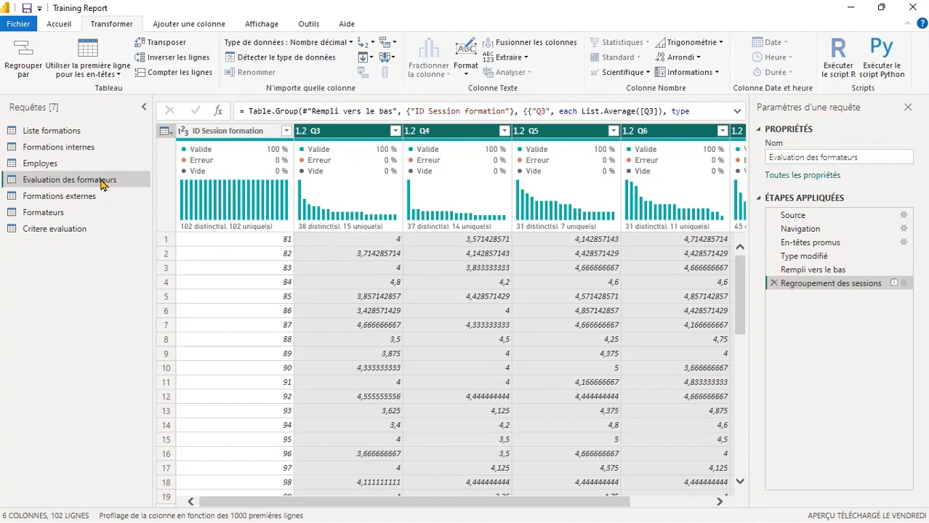
Step: Unpivot columns Q3 through Q7 of the Evaluation des formateurs query into attribute and value columns
{"action": "mouse_move", "coordinate": [93, 186]}
{"action": "left_click_drag", "start_coordinate": [442, 501], "coordinate": [600, 490]}
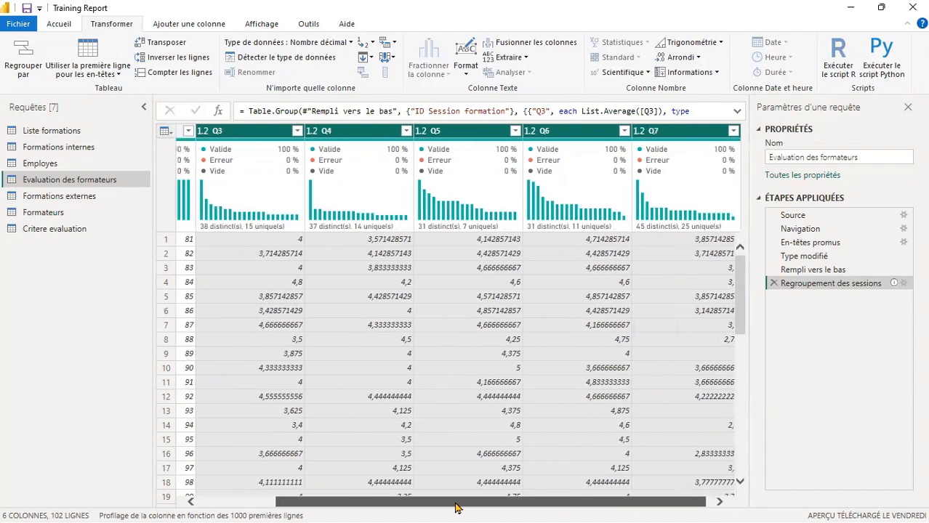
{"action": "left_click_drag", "start_coordinate": [457, 501], "coordinate": [346, 380]}
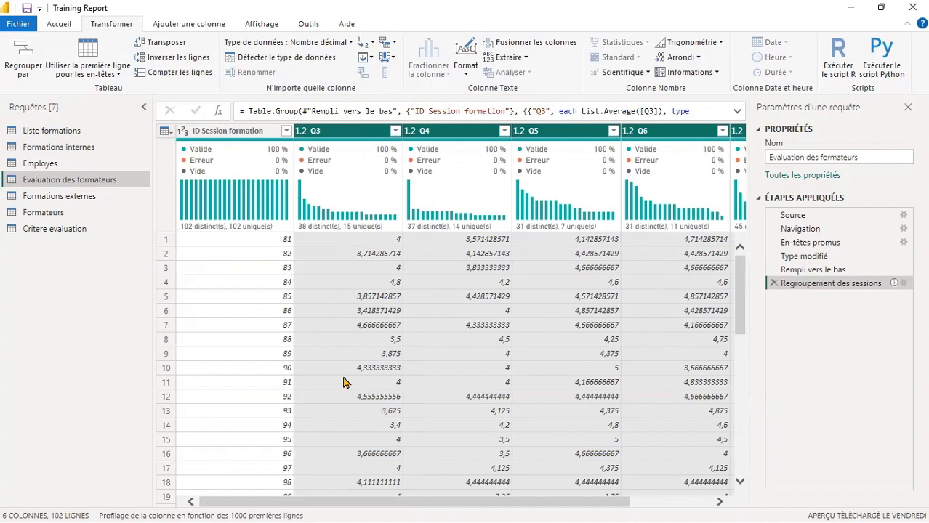
{"action": "left_click", "coordinate": [341, 135]}
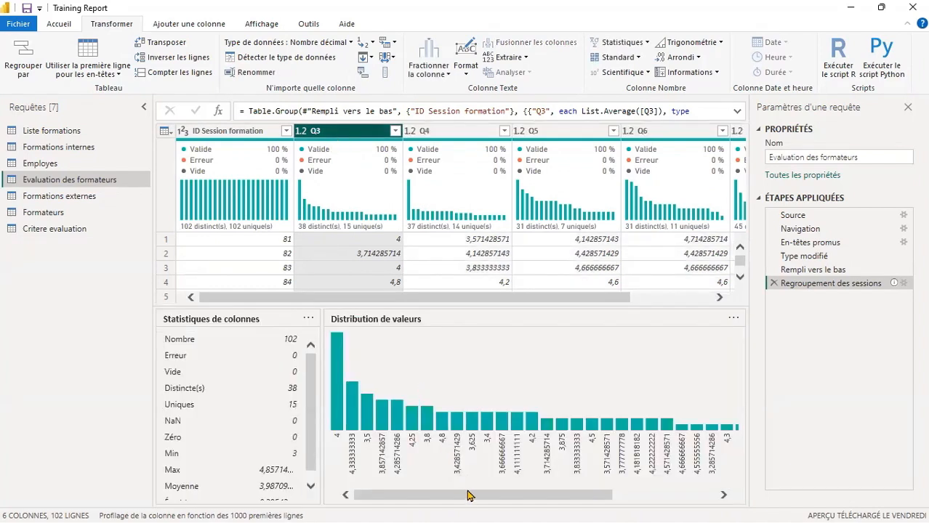
{"action": "left_click_drag", "start_coordinate": [471, 497], "coordinate": [598, 498]}
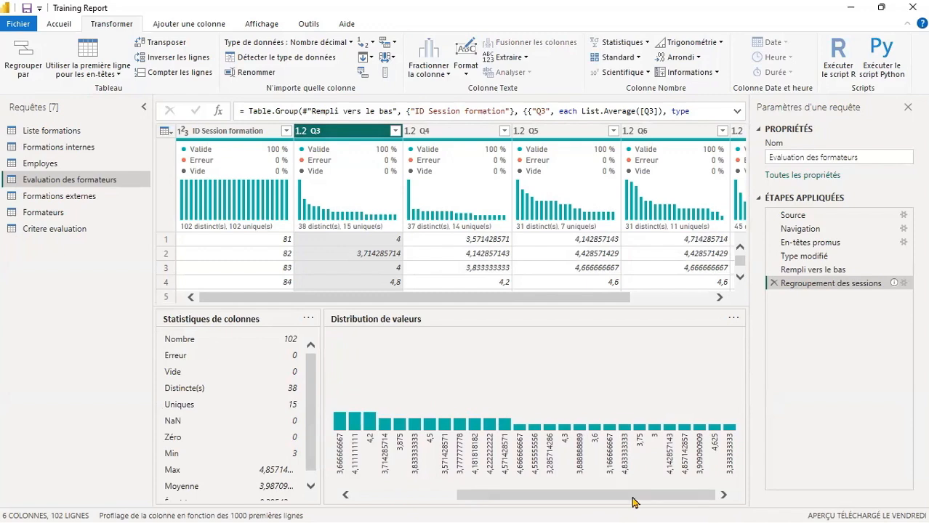
{"action": "left_click", "coordinate": [732, 131], "text": "shift"}
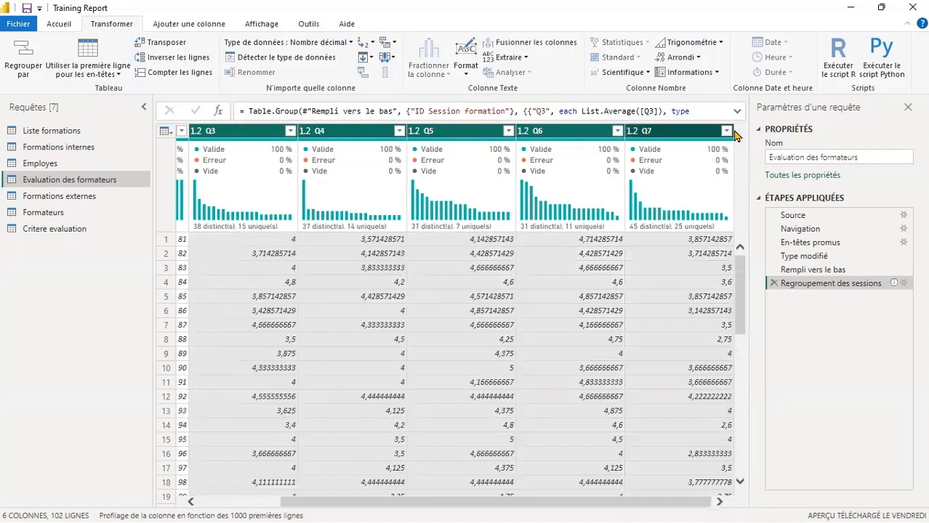
{"action": "right_click", "coordinate": [351, 133]}
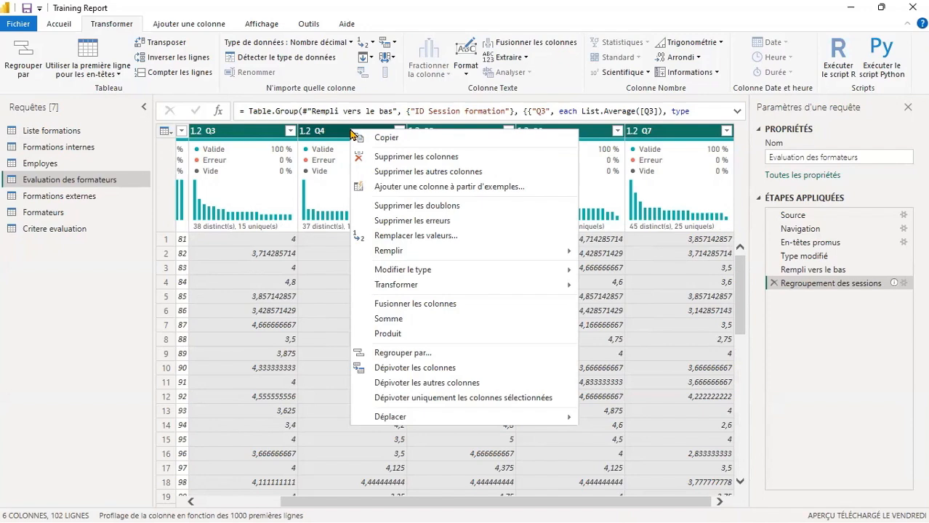
{"action": "left_click", "coordinate": [413, 368]}
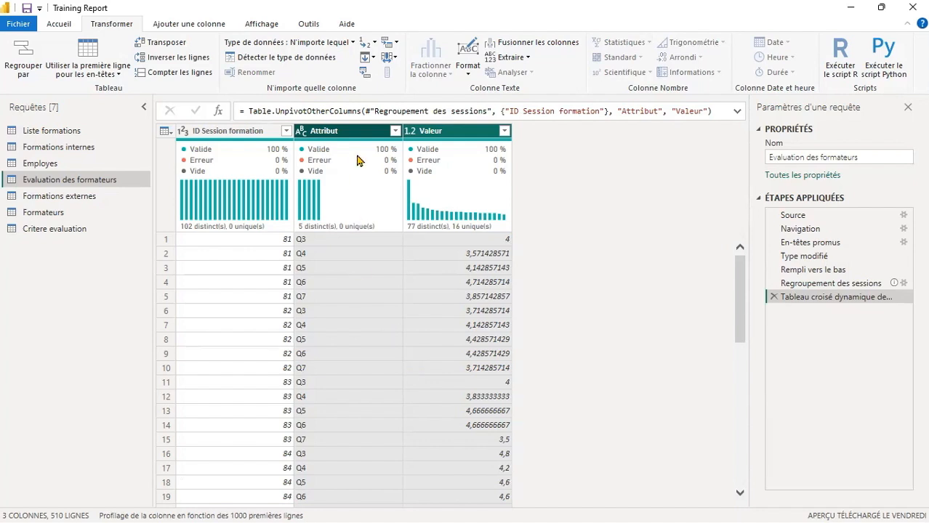
Step: Rename the unpivoted Attribut column as "Critere" and the Valeur column as "Note"
{"action": "left_click", "coordinate": [337, 132]}
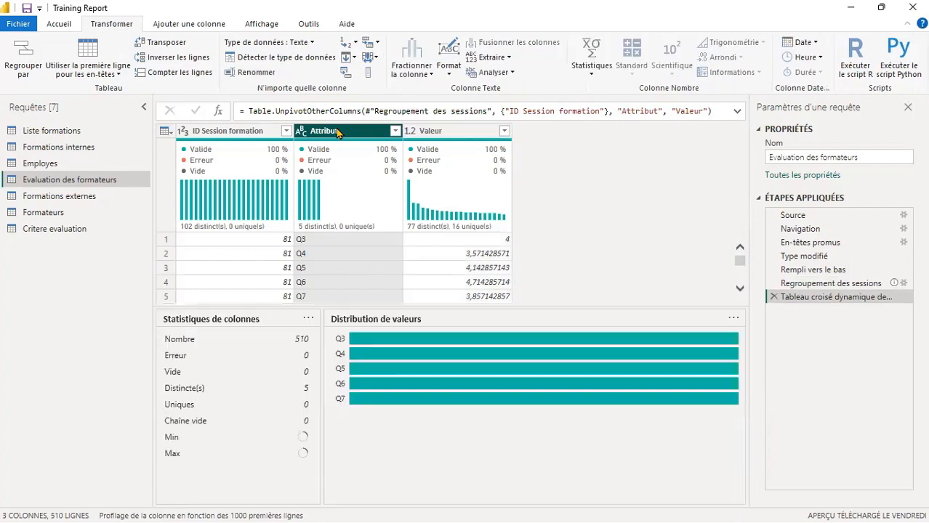
{"action": "double_click", "coordinate": [336, 130]}
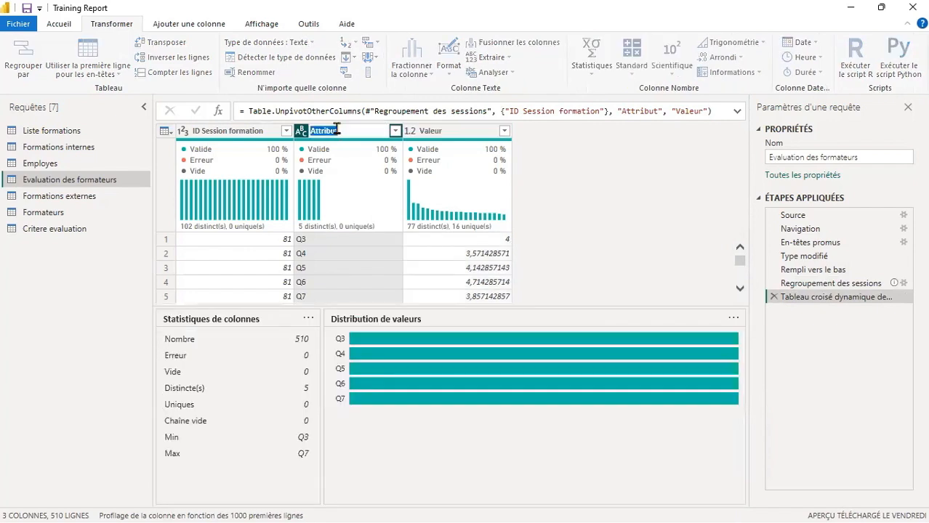
{"action": "type", "text": "Critere"}
{"action": "key", "text": "Return"}
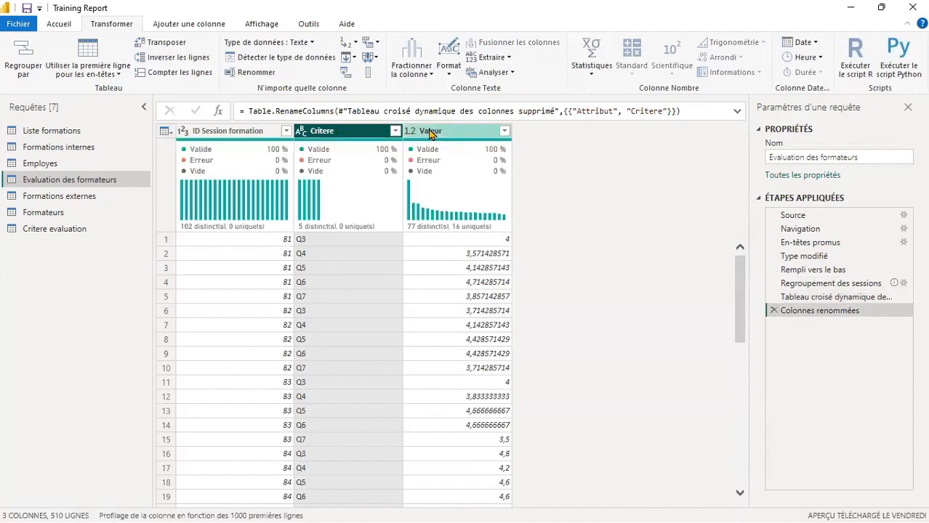
{"action": "left_click", "coordinate": [431, 133]}
{"action": "double_click", "coordinate": [430, 132]}
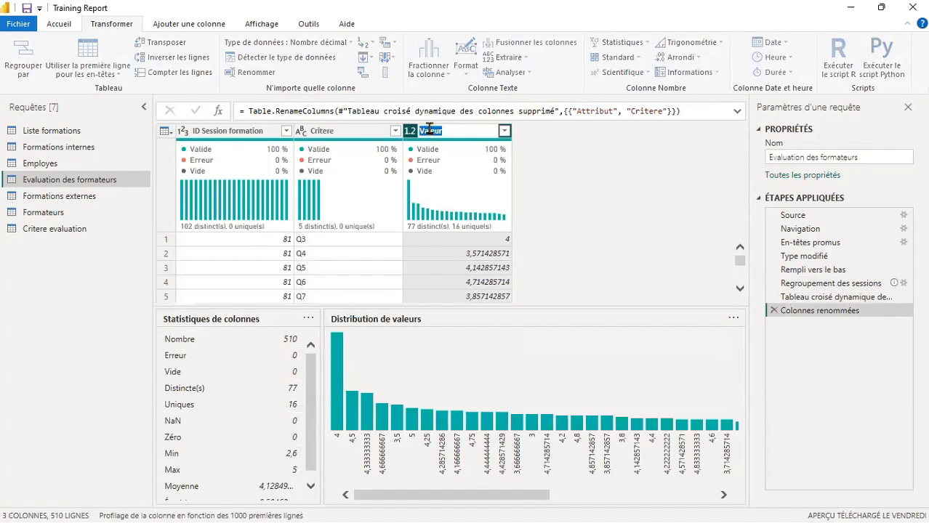
{"action": "type", "text": "Note"}
{"action": "key", "text": "Return"}
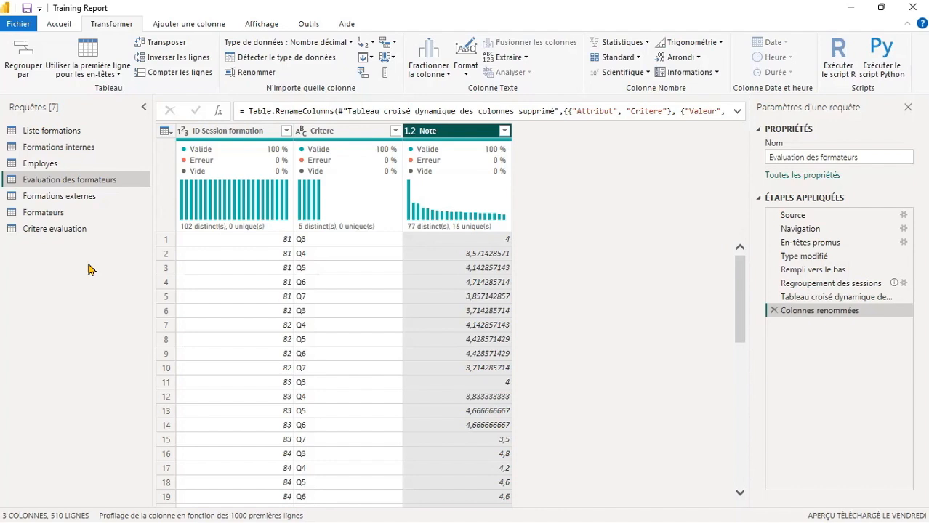
Step: Append Formations internes to Formations externes as a new query combining the two tables
{"action": "left_click", "coordinate": [84, 150]}
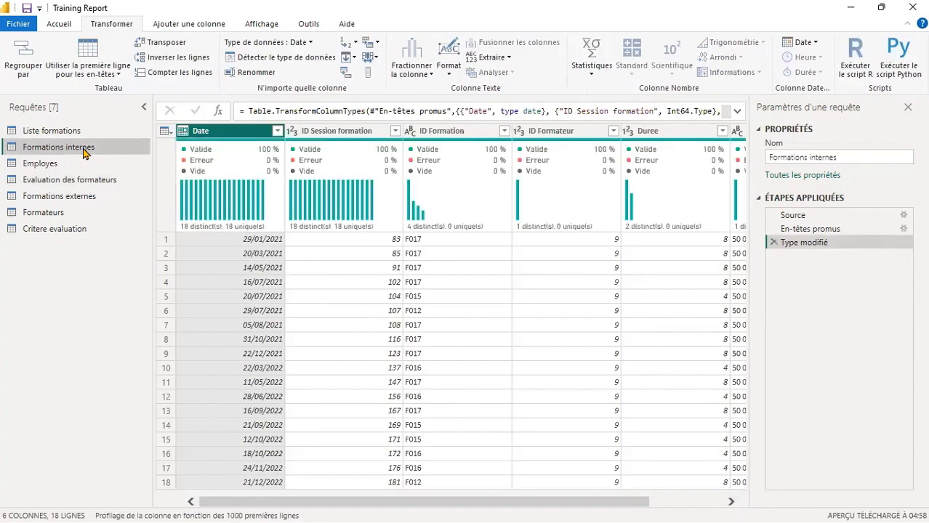
{"action": "left_click", "coordinate": [79, 199]}
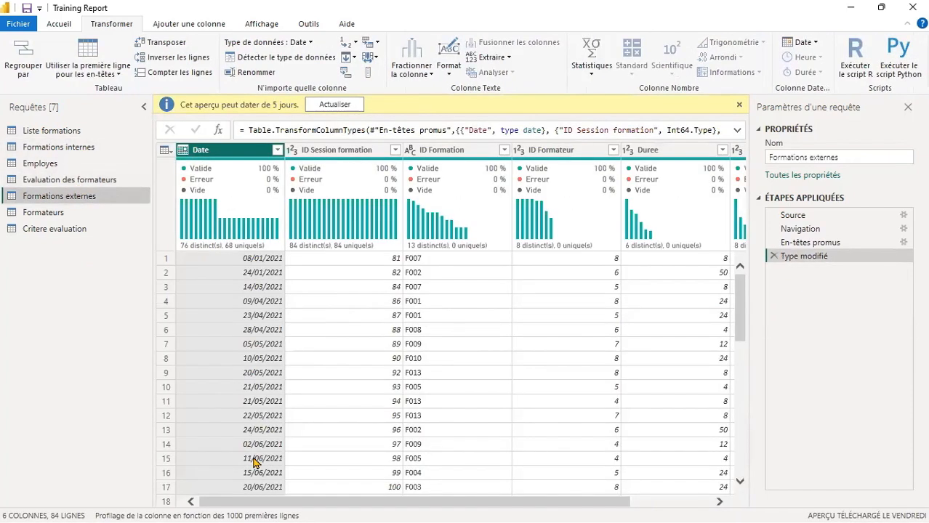
{"action": "mouse_move", "coordinate": [282, 505]}
{"action": "left_mouse_down"}
{"action": "mouse_move", "coordinate": [399, 500]}
{"action": "mouse_move", "coordinate": [287, 501]}
{"action": "left_mouse_up"}
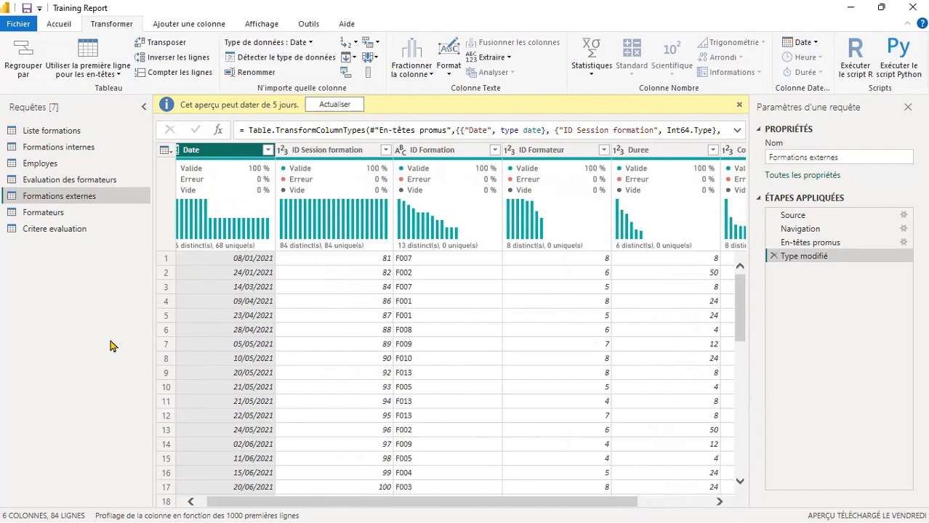
{"action": "left_click", "coordinate": [61, 25]}
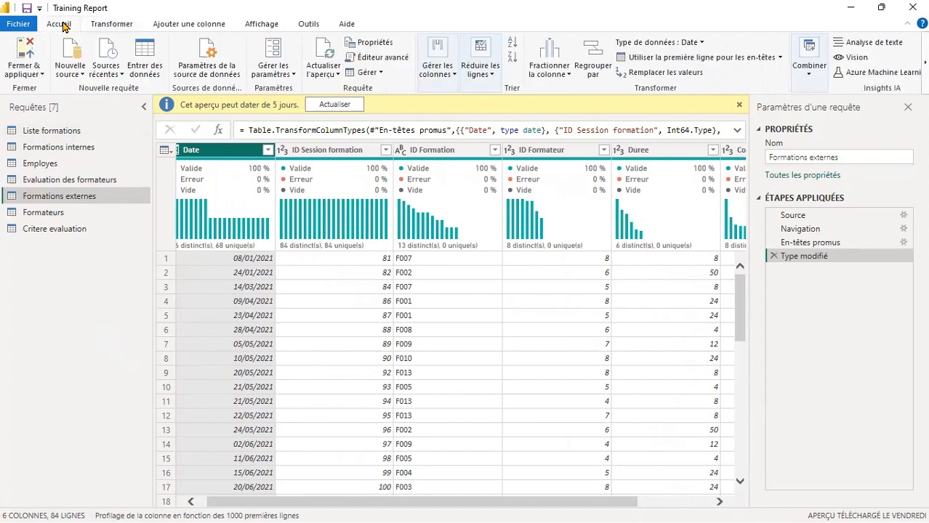
{"action": "left_click", "coordinate": [809, 75]}
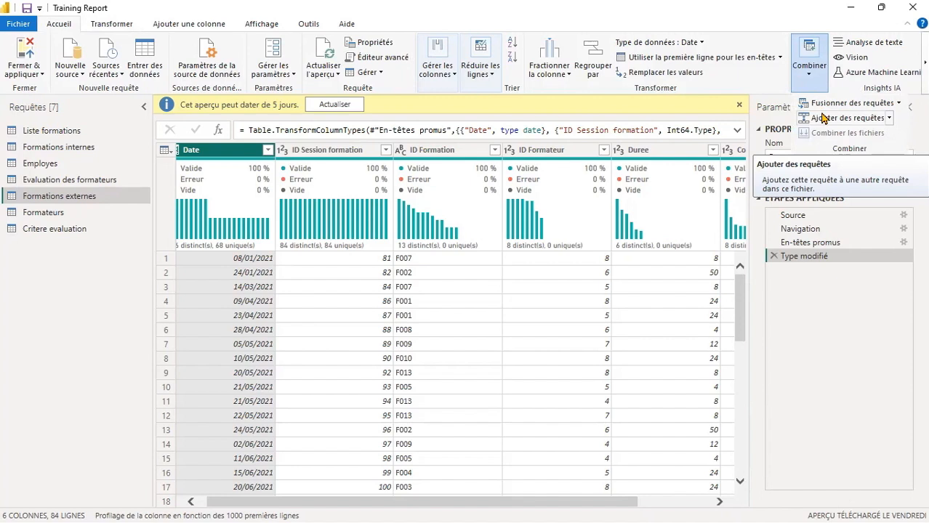
{"action": "left_click", "coordinate": [889, 118]}
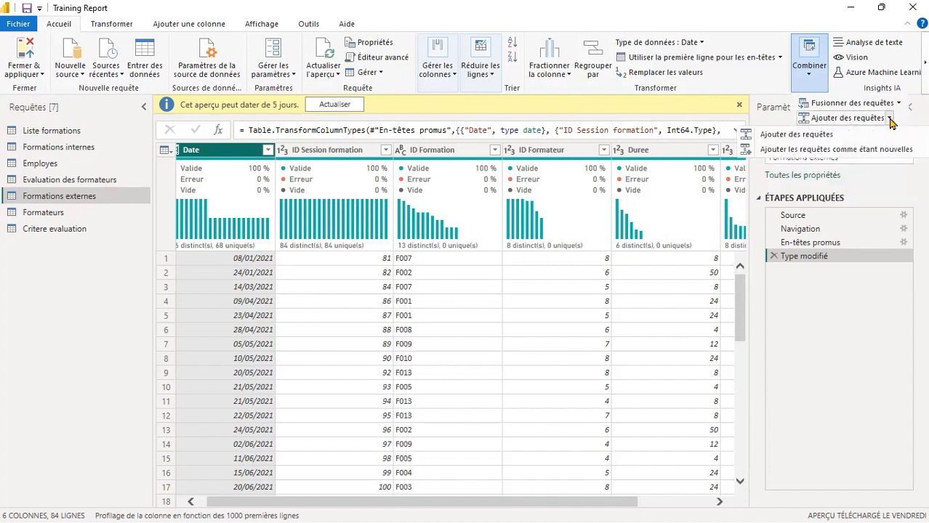
{"action": "left_click", "coordinate": [867, 157]}
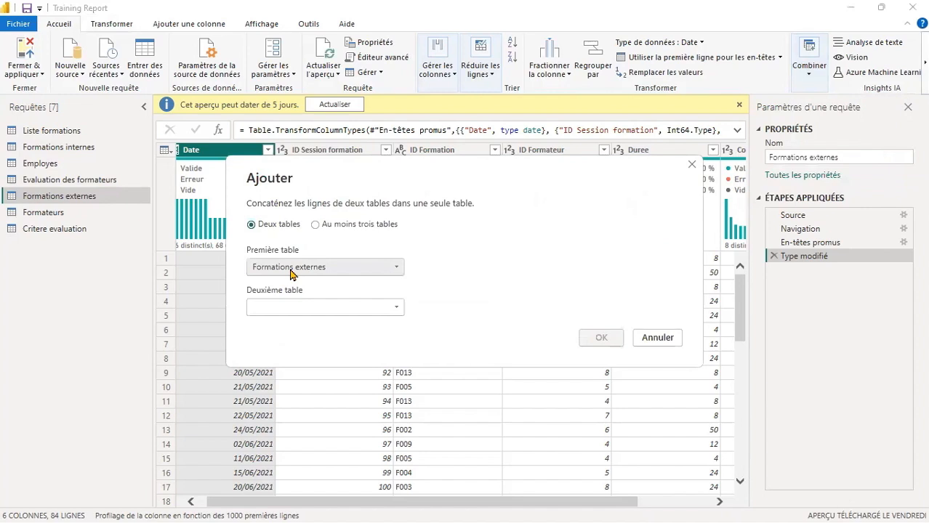
{"action": "left_click", "coordinate": [284, 309]}
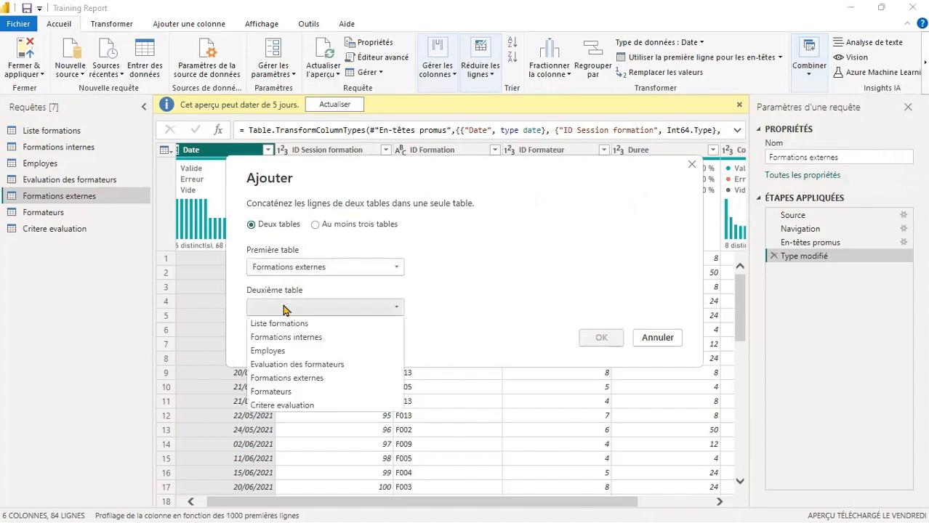
{"action": "left_click", "coordinate": [309, 338]}
{"action": "left_click", "coordinate": [599, 338]}
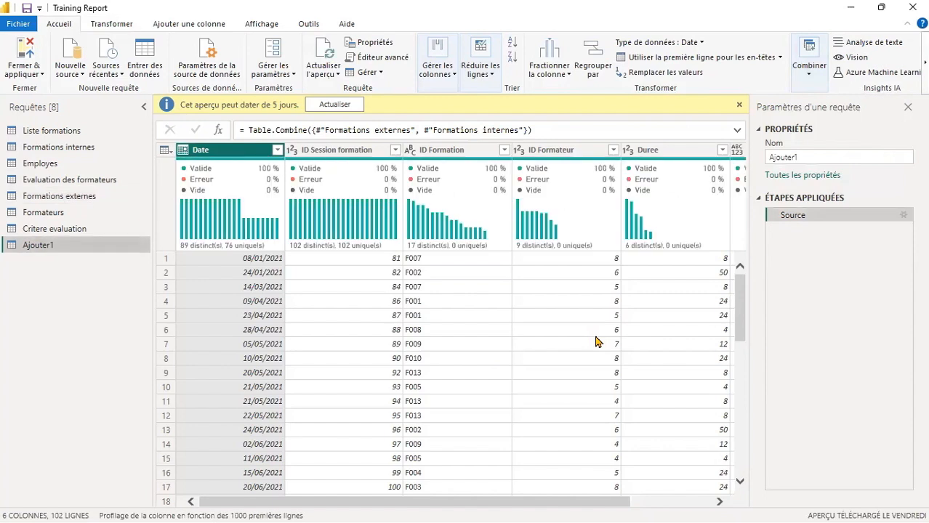
Step: Rename the new appended query as "Sessions formations"
{"action": "double_click", "coordinate": [823, 160]}
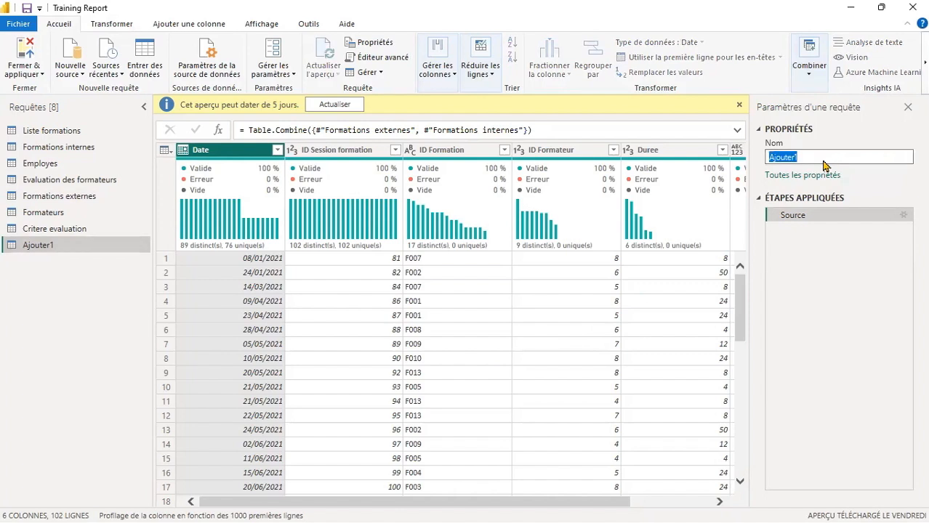
{"action": "type", "text": "Sessions formations"}
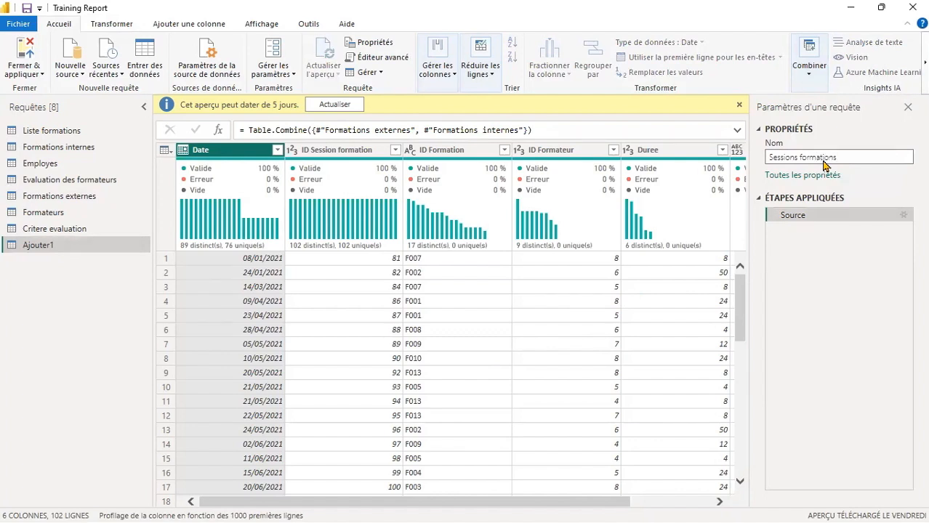
{"action": "key", "text": "Return"}
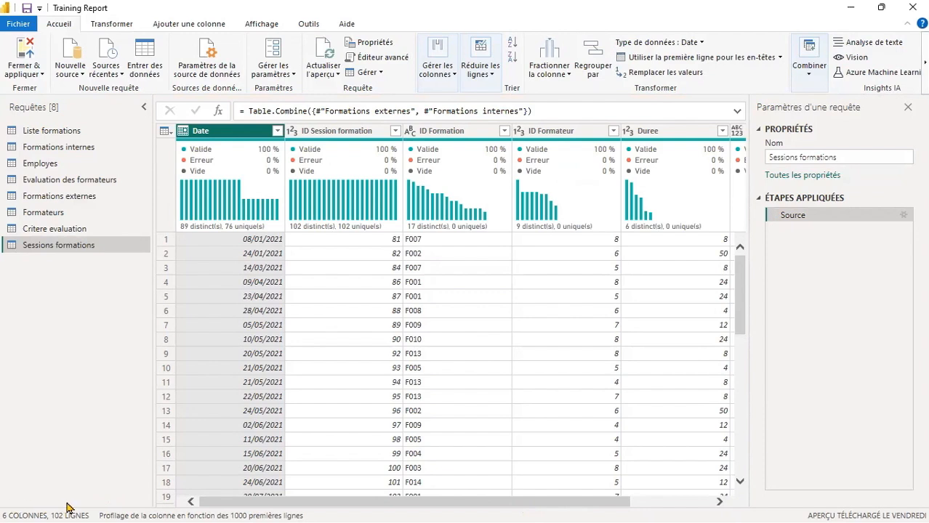
Step: Compare the rows and columns of Sessions formations with its source queries Formations internes and Formations externes
{"action": "left_click", "coordinate": [72, 147]}
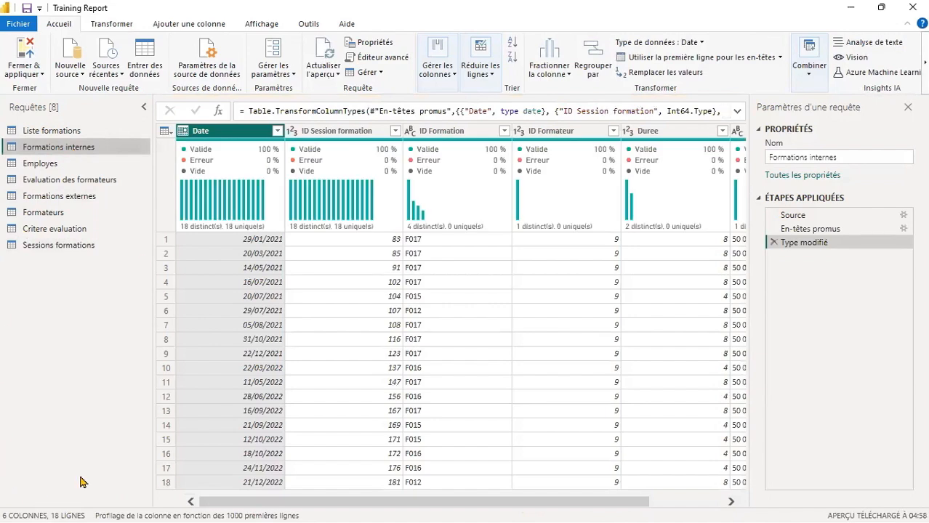
{"action": "left_click", "coordinate": [61, 200]}
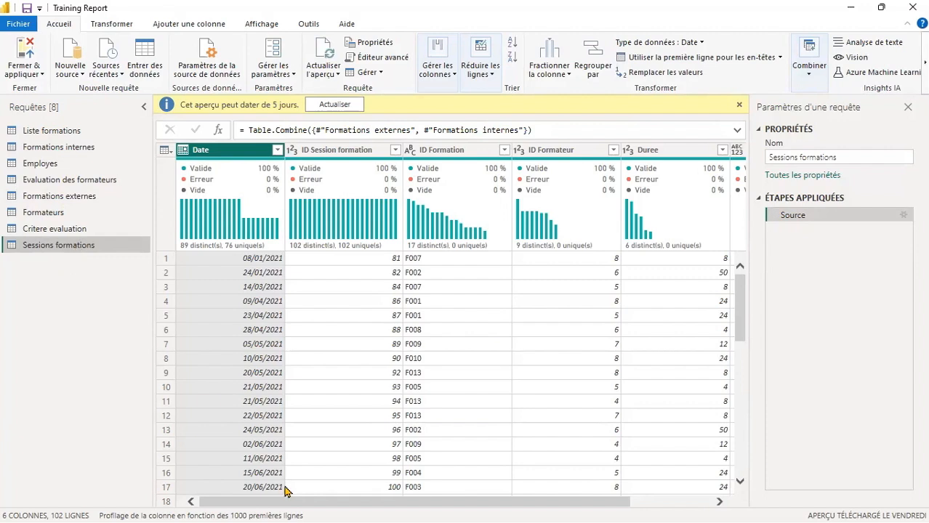
{"action": "left_click_drag", "start_coordinate": [301, 500], "coordinate": [437, 507]}
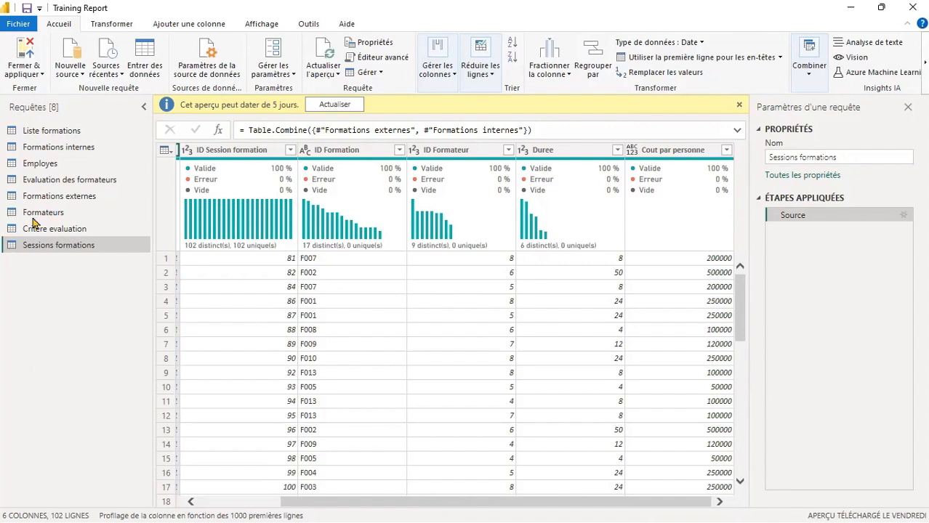
{"action": "left_click", "coordinate": [83, 148]}
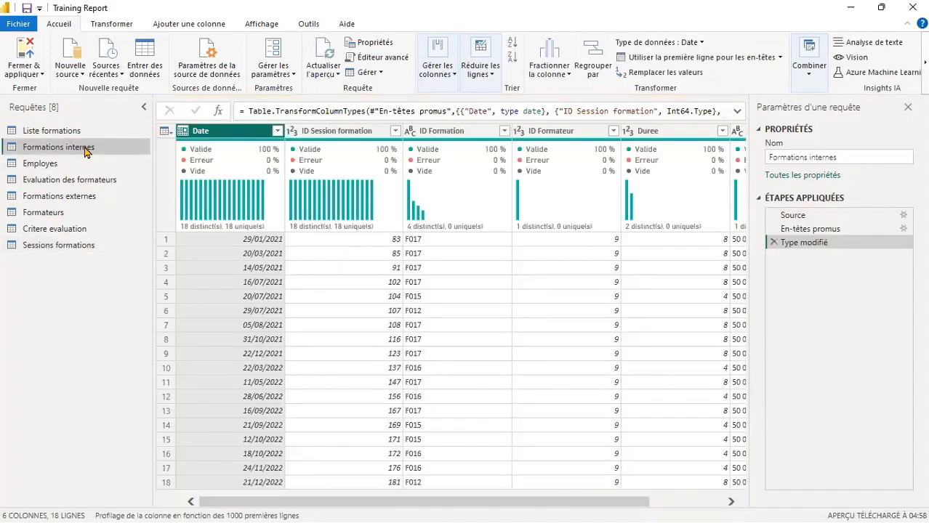
Step: Add a custom column "Type de formation" with the constant "Interne" to Formations internes and set its data type to Texte
{"action": "left_click", "coordinate": [180, 25]}
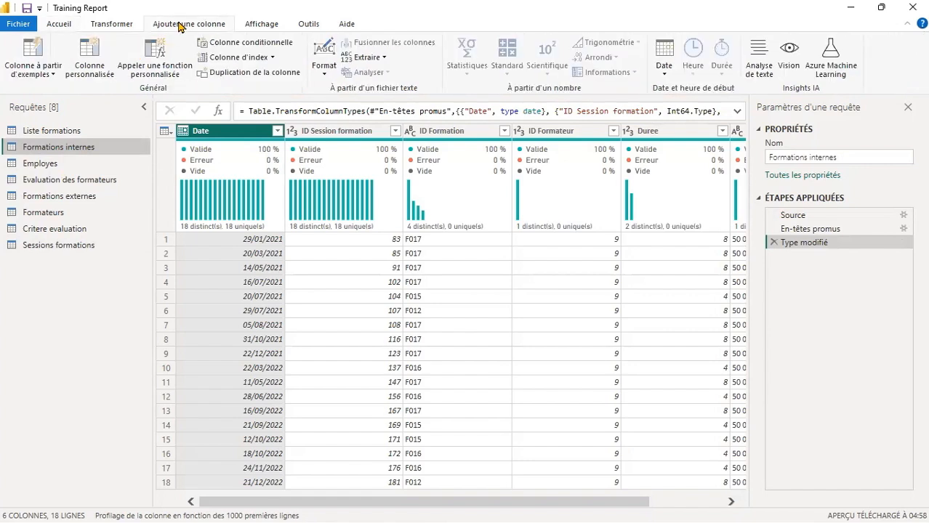
{"action": "left_click", "coordinate": [90, 52]}
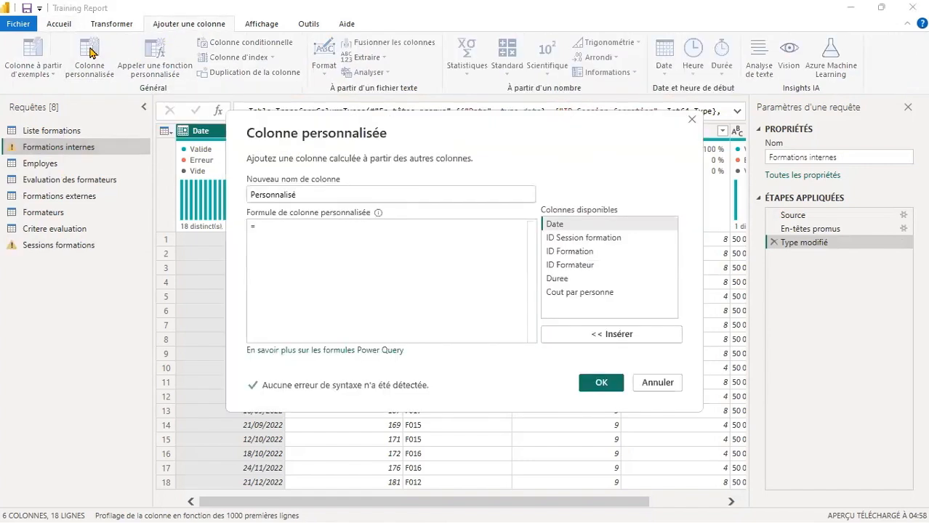
{"action": "double_click", "coordinate": [307, 193]}
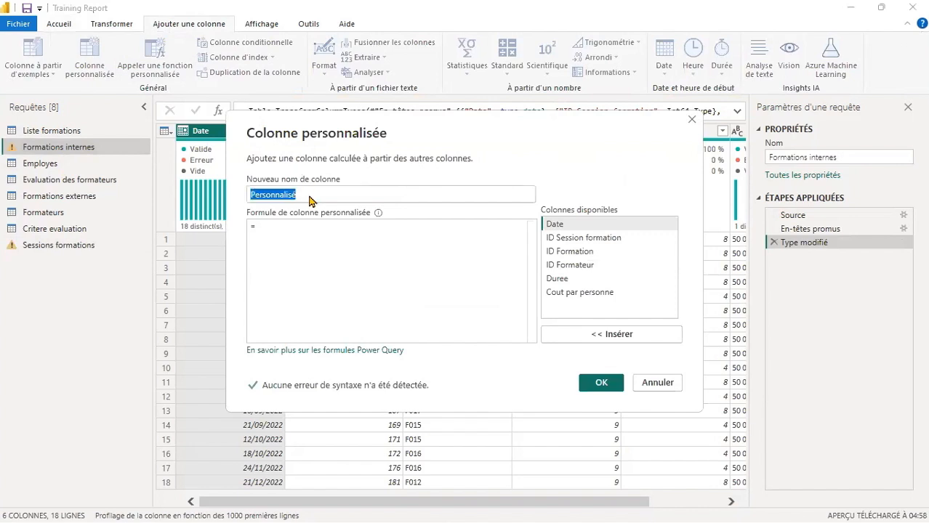
{"action": "type", "text": "Type "}
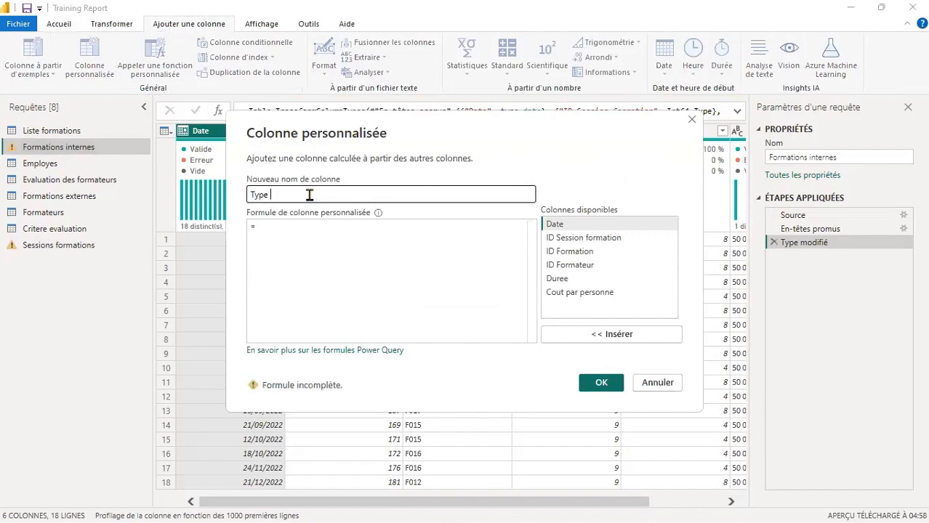
{"action": "type", "text": "de froma"}
{"action": "key", "text": "BackSpace"}
{"action": "key", "text": "BackSpace"}
{"action": "key", "text": "BackSpace"}
{"action": "key", "text": "BackSpace"}
{"action": "type", "text": "ora"}
{"action": "key", "text": "BackSpace"}
{"action": "type", "text": "mation"}
{"action": "left_click", "coordinate": [305, 231]}
{"action": "type", "text": "\"\""}
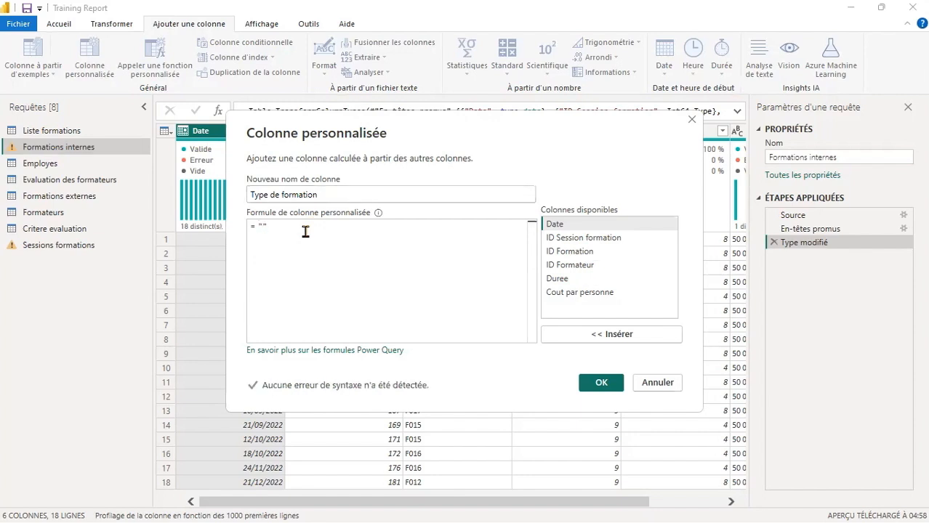
{"action": "type", "text": "Interne"}
{"action": "left_click", "coordinate": [597, 383]}
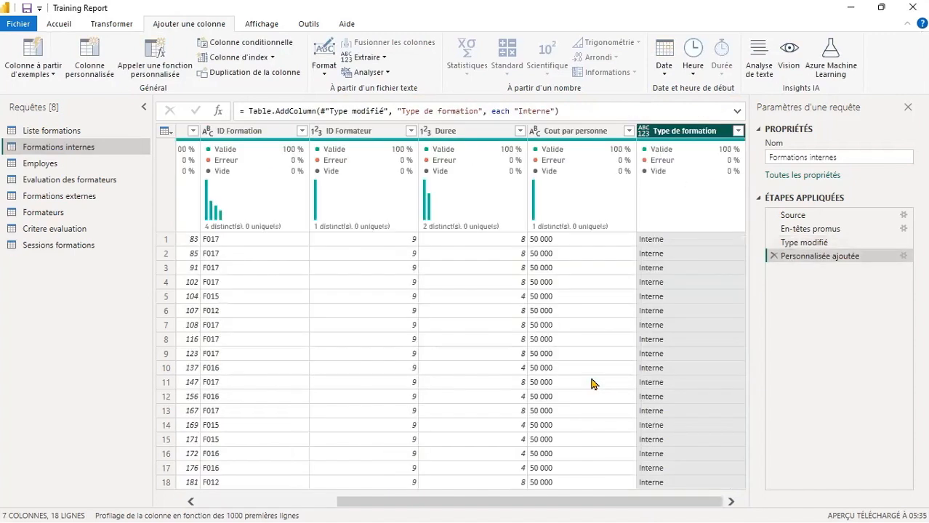
{"action": "left_click", "coordinate": [643, 136]}
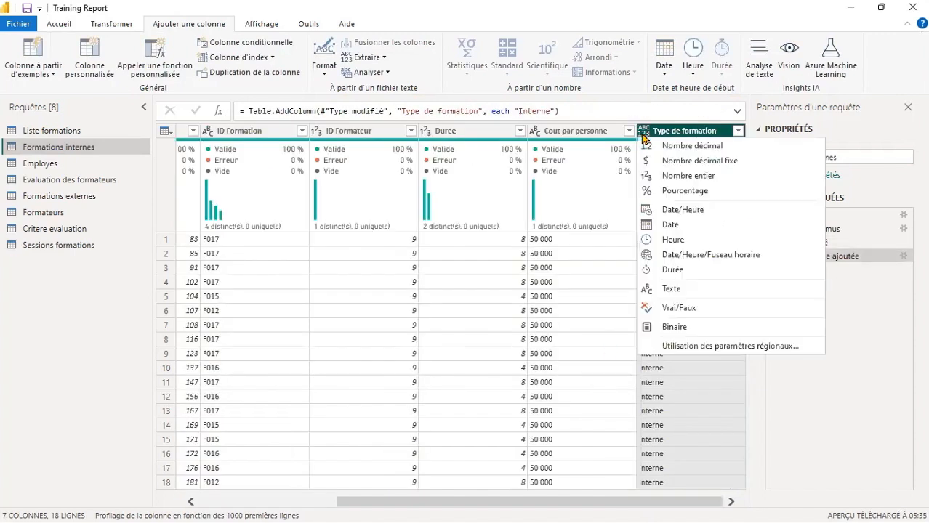
{"action": "left_click", "coordinate": [673, 290]}
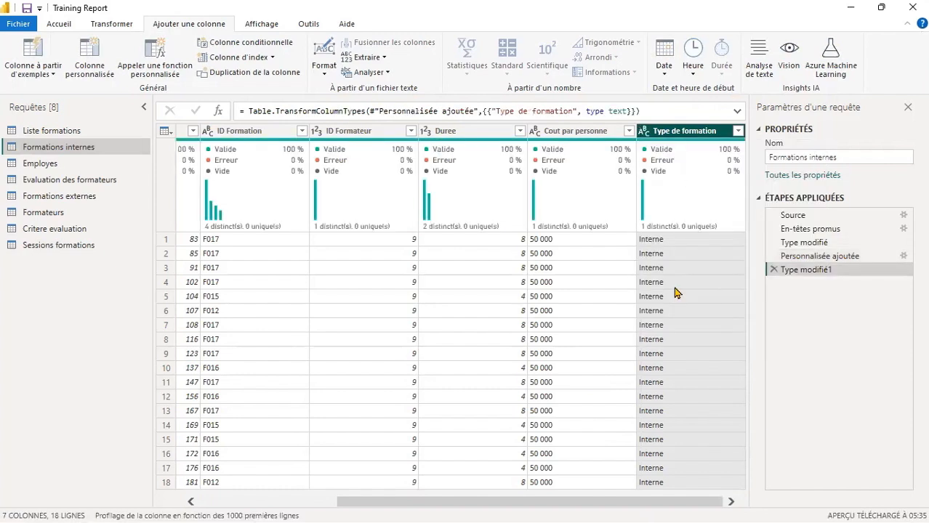
Step: Add a custom column "Type de formation" with the constant "Externe" to Formations externes and set its data type to Texte
{"action": "left_click", "coordinate": [82, 201]}
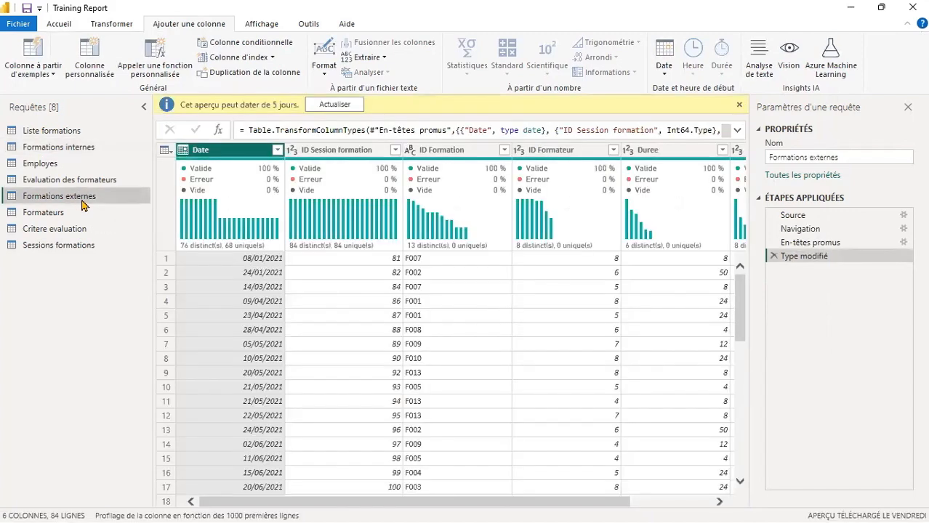
{"action": "left_click", "coordinate": [83, 52]}
{"action": "double_click", "coordinate": [314, 195]}
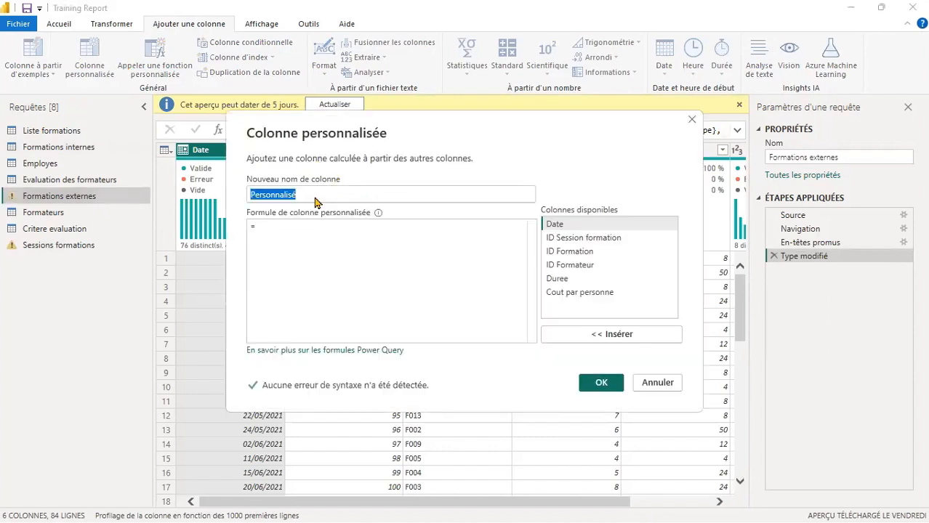
{"action": "type", "text": "Type de f"}
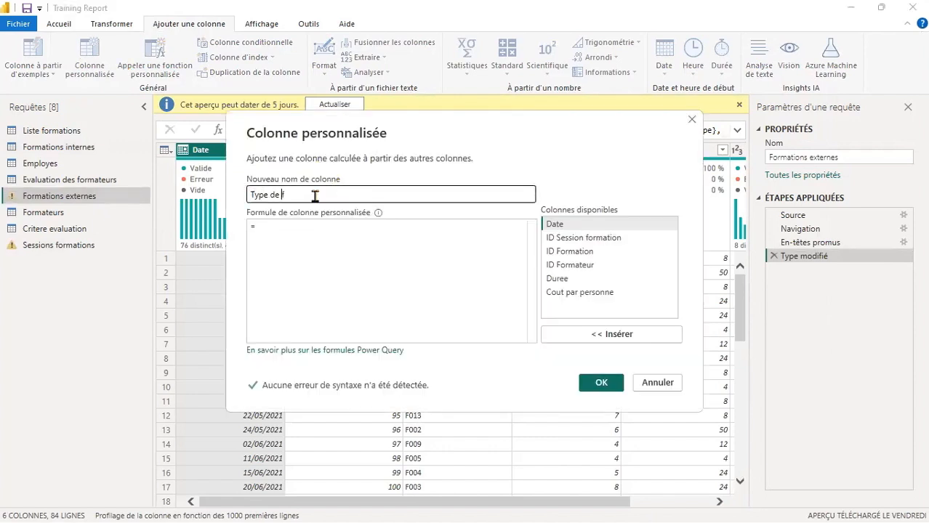
{"action": "type", "text": "ormat"}
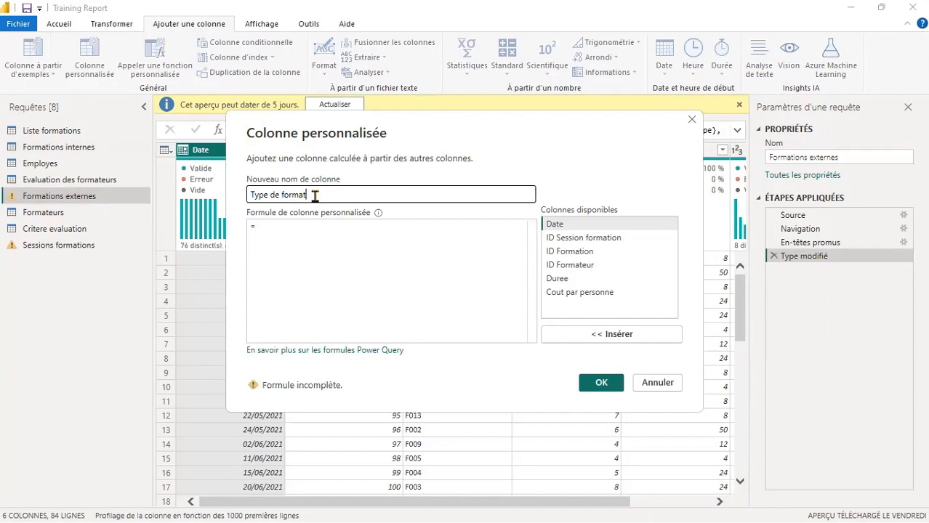
{"action": "type", "text": "ion"}
{"action": "left_click", "coordinate": [300, 237]}
{"action": "type", "text": "\"Exte"}
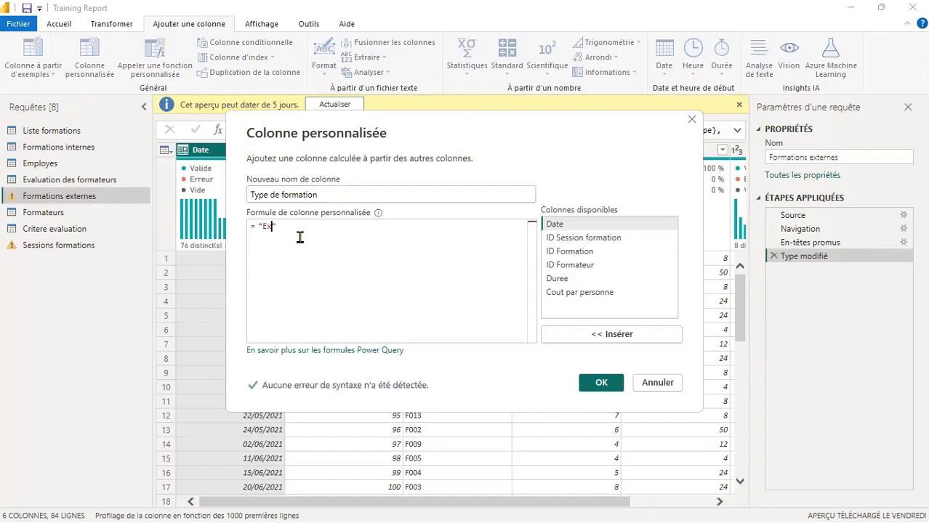
{"action": "type", "text": "rne"}
{"action": "left_click", "coordinate": [602, 384]}
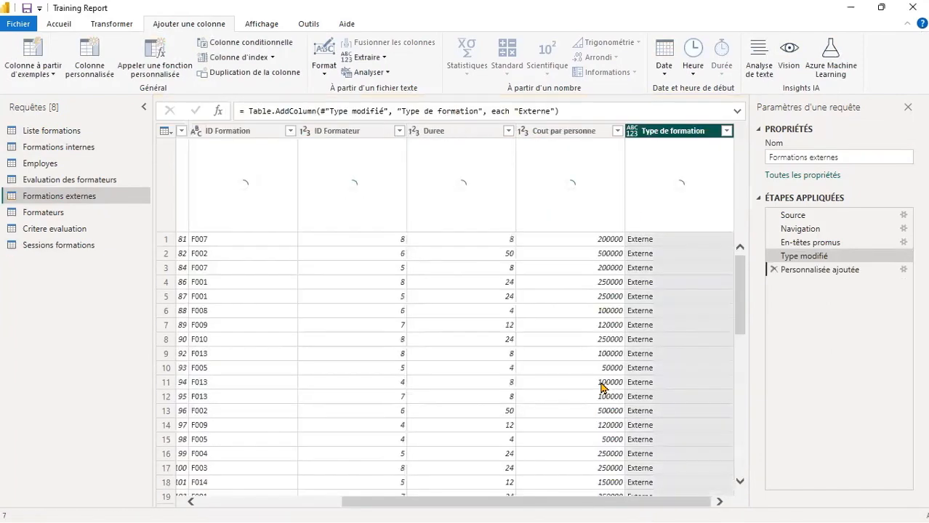
{"action": "left_click", "coordinate": [633, 132]}
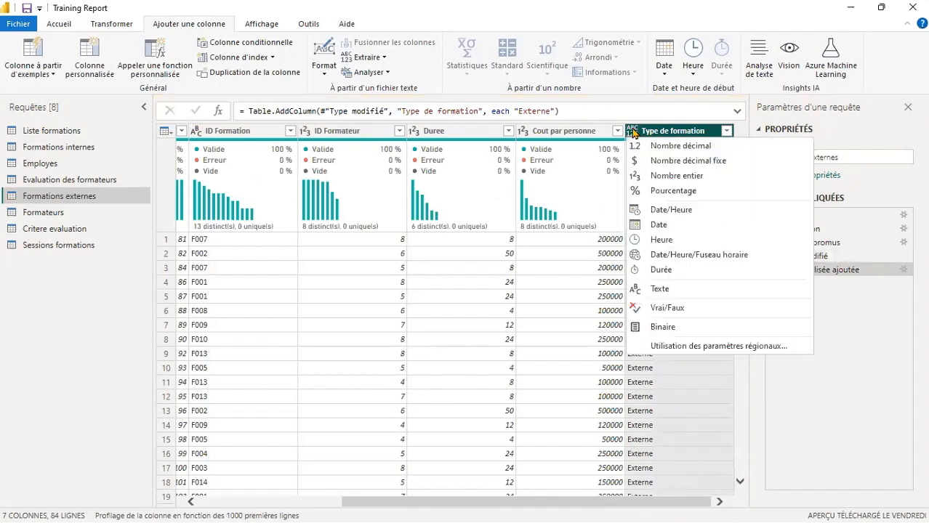
{"action": "left_click", "coordinate": [674, 291]}
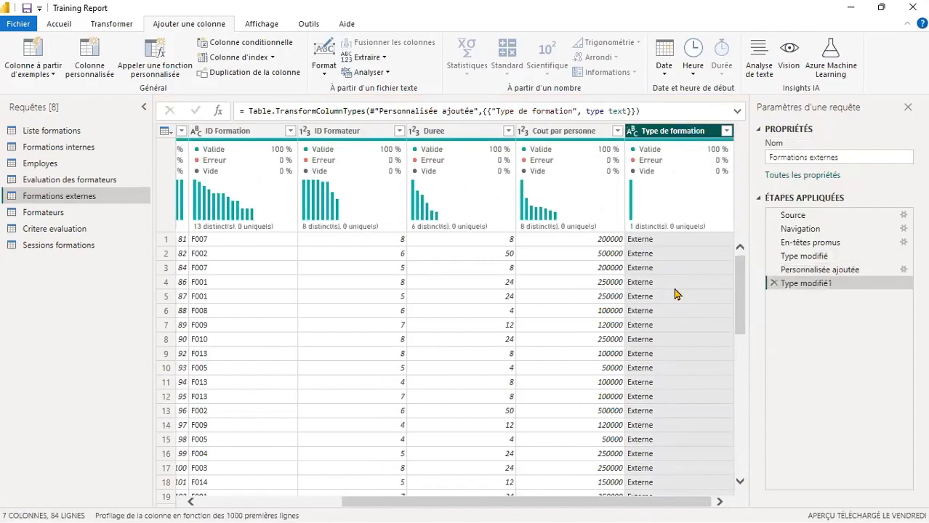
Step: Check the values of the Type de formation column in the combined Sessions formations query
{"action": "left_click", "coordinate": [86, 250]}
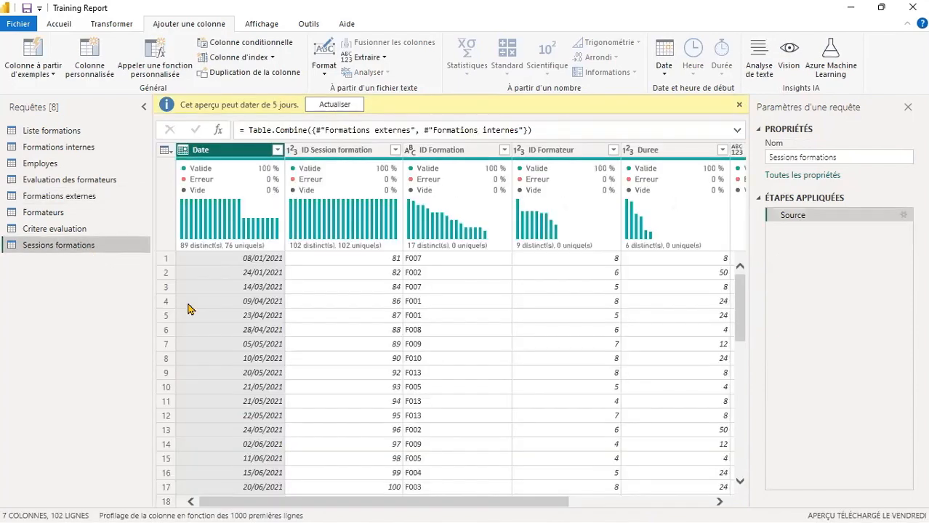
{"action": "left_click_drag", "start_coordinate": [424, 505], "coordinate": [643, 507]}
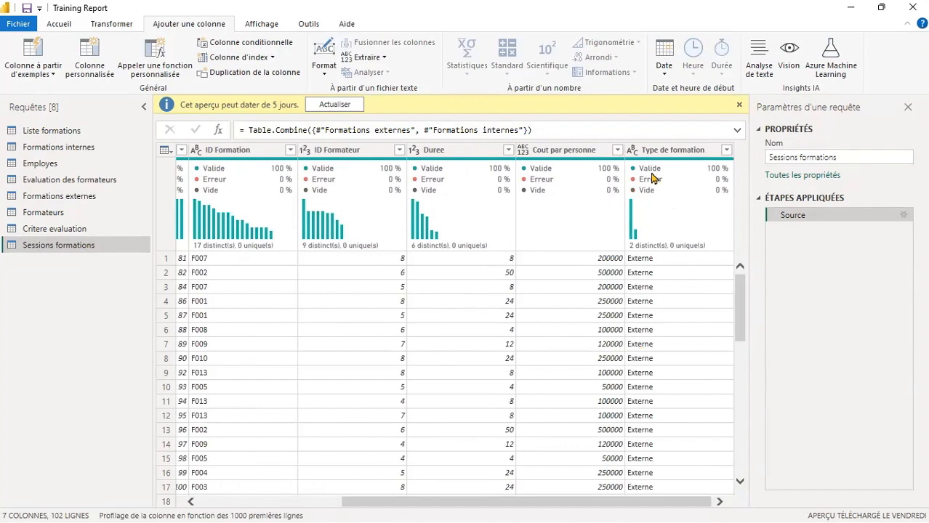
{"action": "left_click", "coordinate": [727, 150]}
{"action": "left_click", "coordinate": [727, 150]}
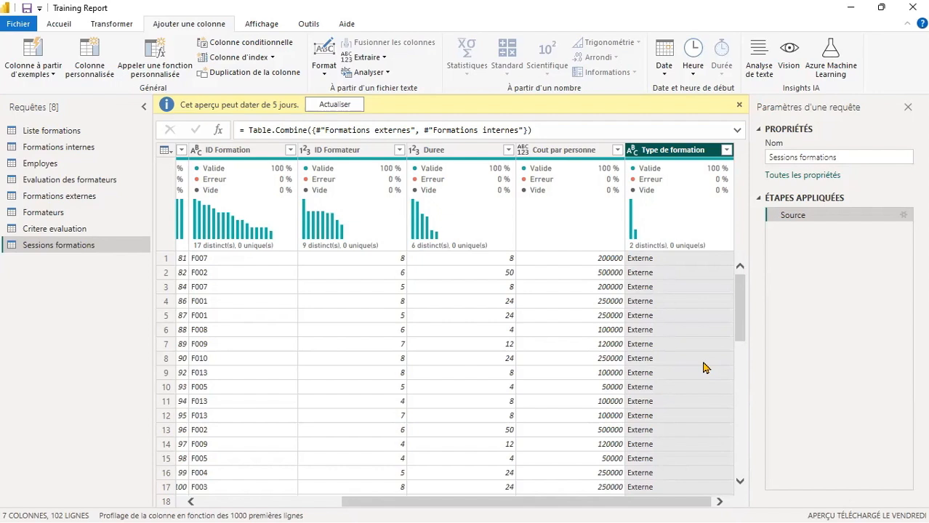
Step: Set the data type of Cout par personne in Sessions formations to Nombre décimal and check the column's quality
{"action": "left_click", "coordinate": [522, 151]}
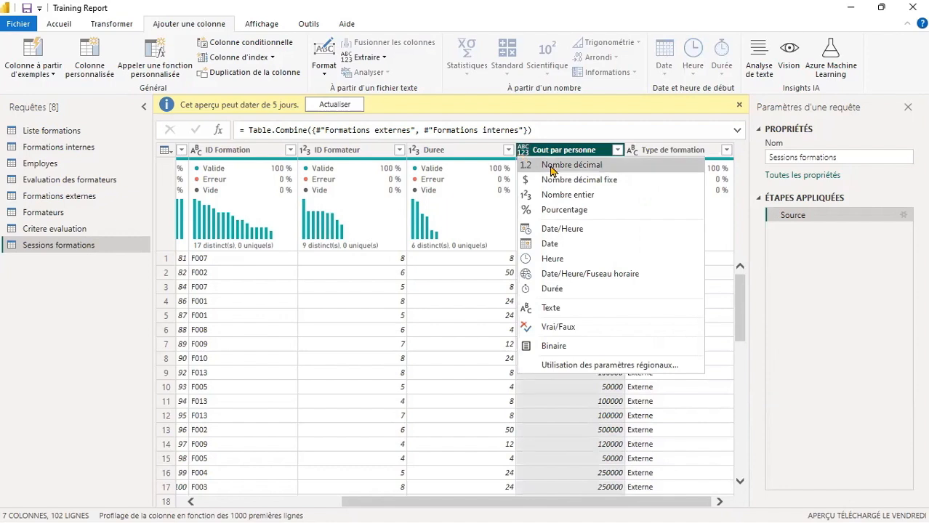
{"action": "left_click", "coordinate": [552, 165]}
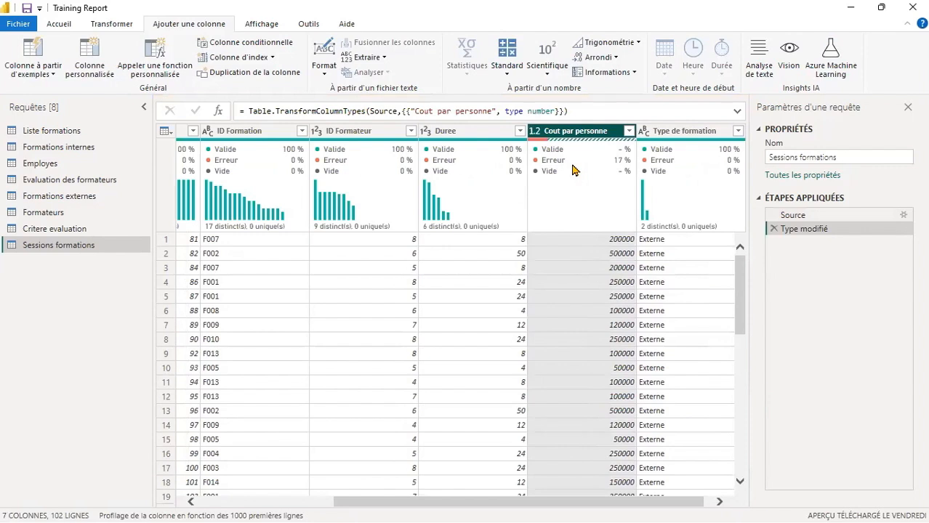
{"action": "mouse_move", "coordinate": [616, 162]}
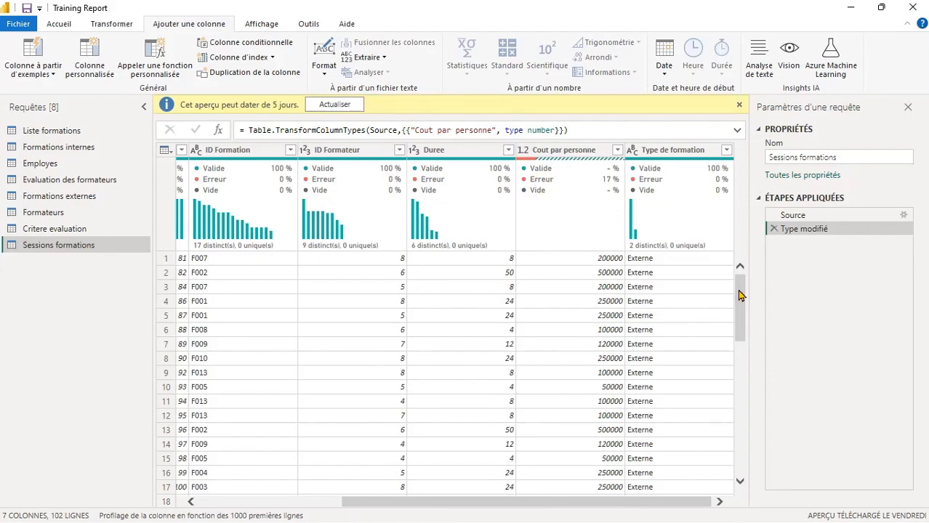
Step: Inspect the error details of the first failing Cout par personne cell, and remove the drill-down step this adds
{"action": "left_click_drag", "start_coordinate": [741, 293], "coordinate": [744, 434]}
{"action": "left_click_drag", "start_coordinate": [739, 357], "coordinate": [743, 450]}
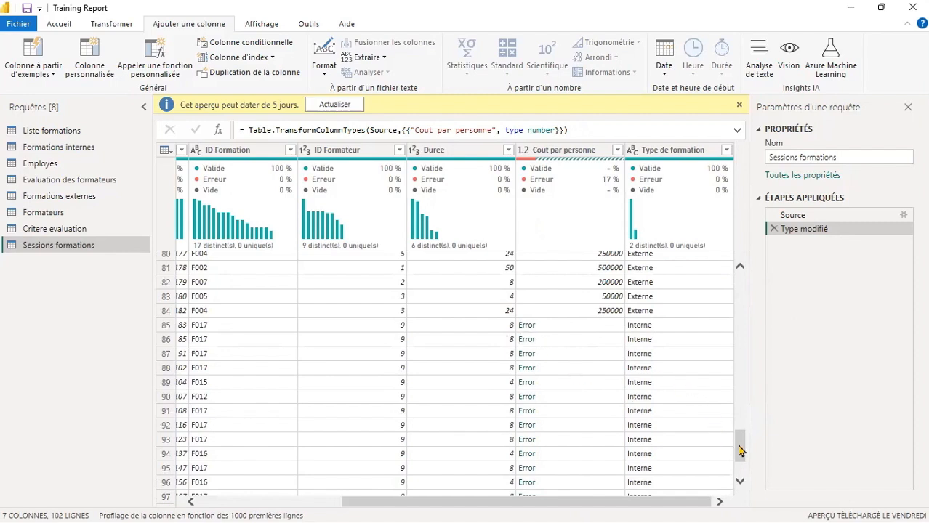
{"action": "mouse_move", "coordinate": [740, 450]}
{"action": "left_mouse_down"}
{"action": "mouse_move", "coordinate": [740, 465]}
{"action": "mouse_move", "coordinate": [740, 430]}
{"action": "mouse_move", "coordinate": [740, 445]}
{"action": "left_mouse_up"}
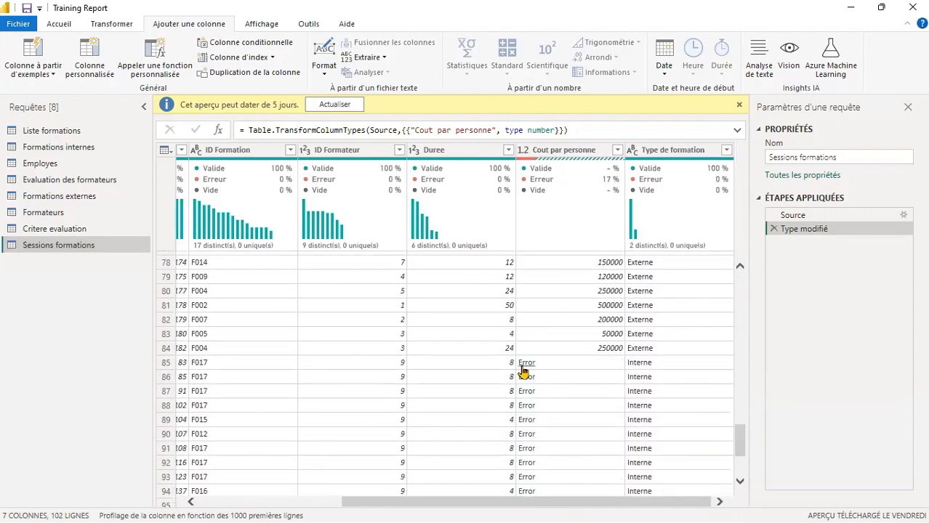
{"action": "left_click", "coordinate": [523, 365]}
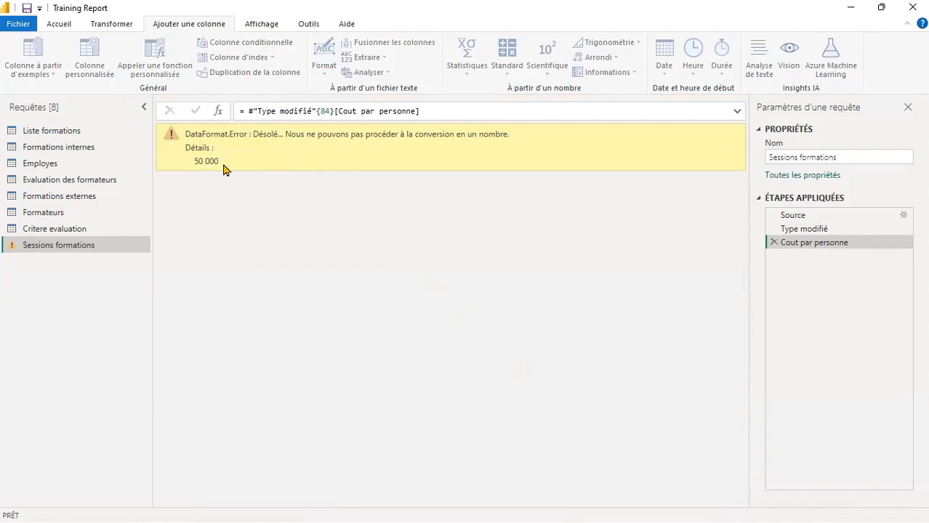
{"action": "left_click", "coordinate": [774, 243]}
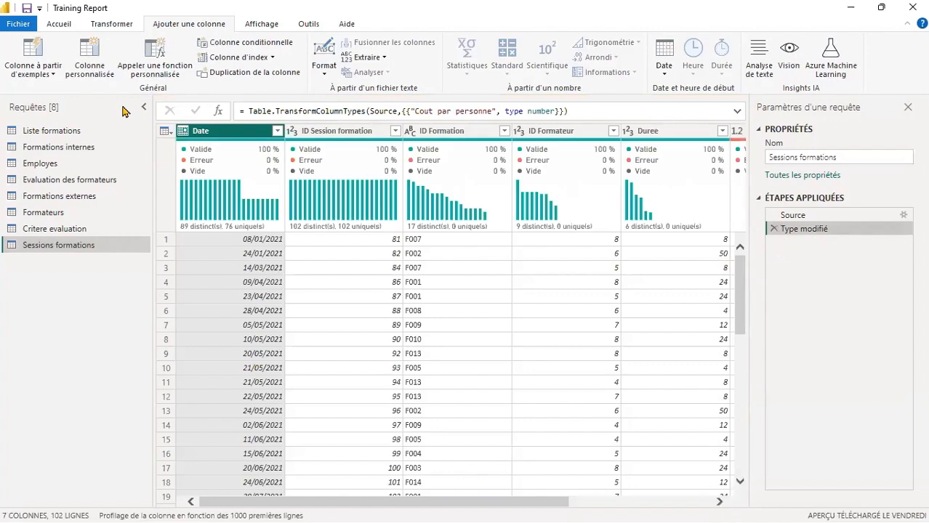
Step: Replace the spaces with nothing in Cout par personne of Formations internes and set the column's data type to Nombre décimal
{"action": "left_click", "coordinate": [58, 148]}
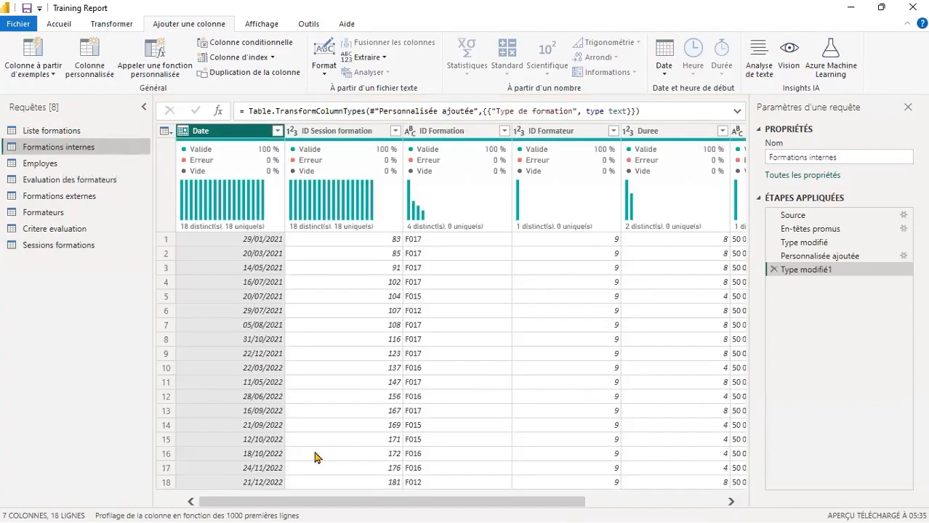
{"action": "left_click_drag", "start_coordinate": [318, 504], "coordinate": [493, 507]}
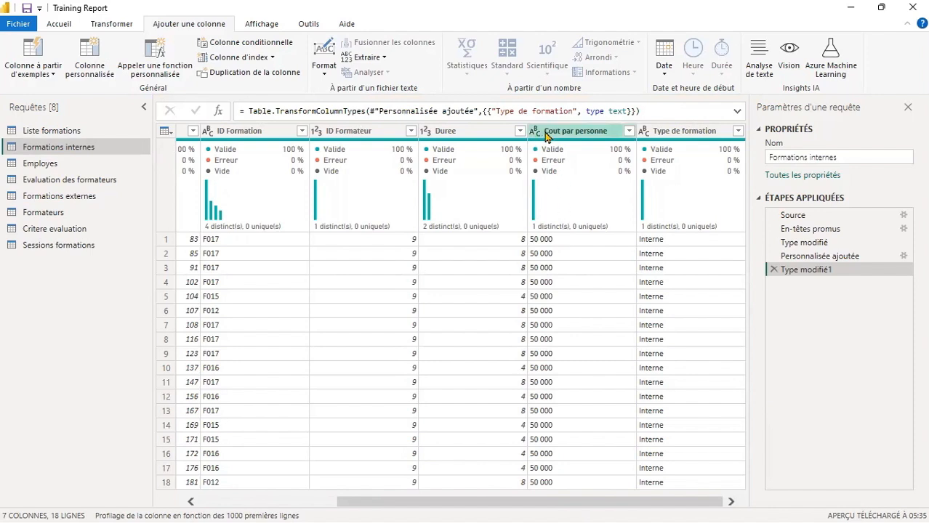
{"action": "right_click", "coordinate": [546, 138]}
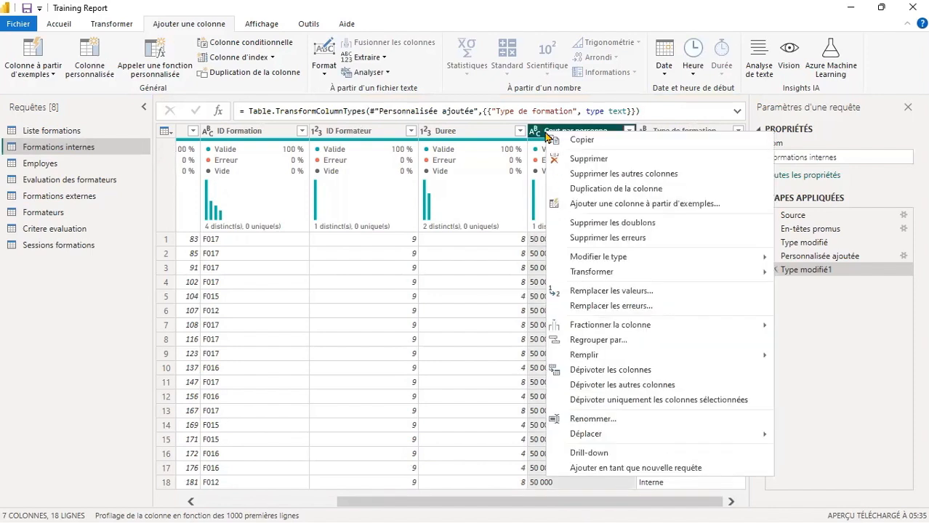
{"action": "left_click", "coordinate": [614, 290]}
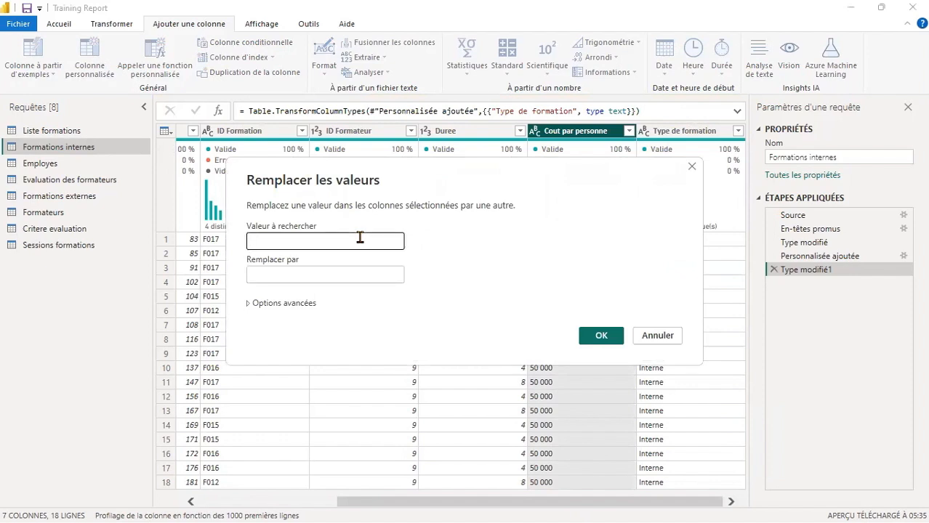
{"action": "left_click", "coordinate": [337, 272]}
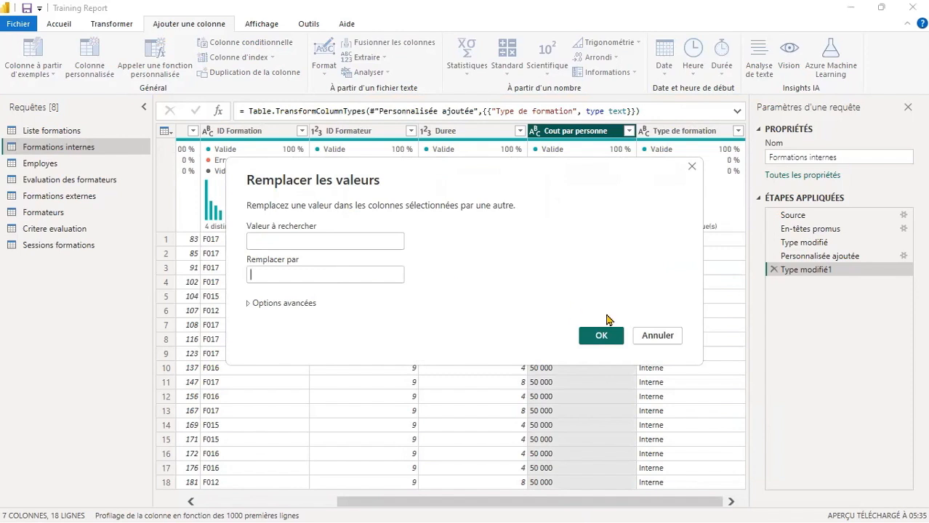
{"action": "left_click", "coordinate": [601, 336]}
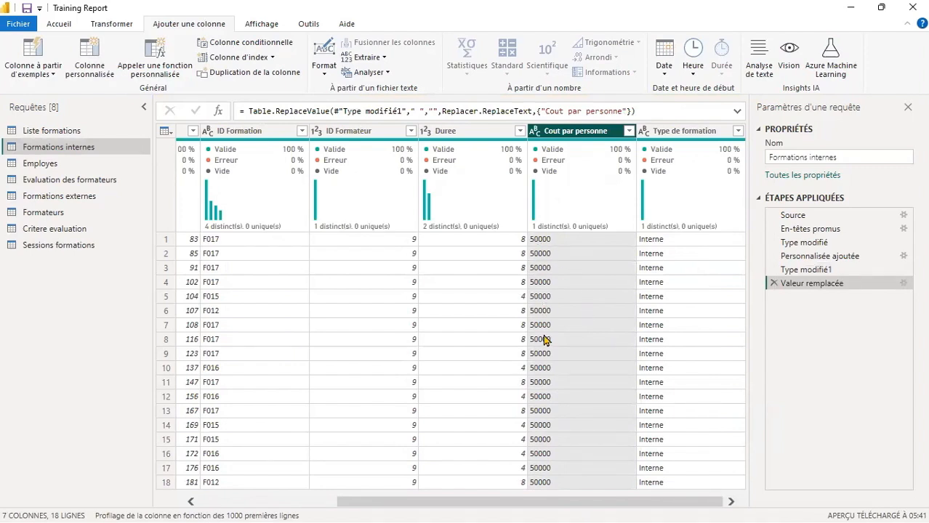
{"action": "left_click", "coordinate": [536, 133]}
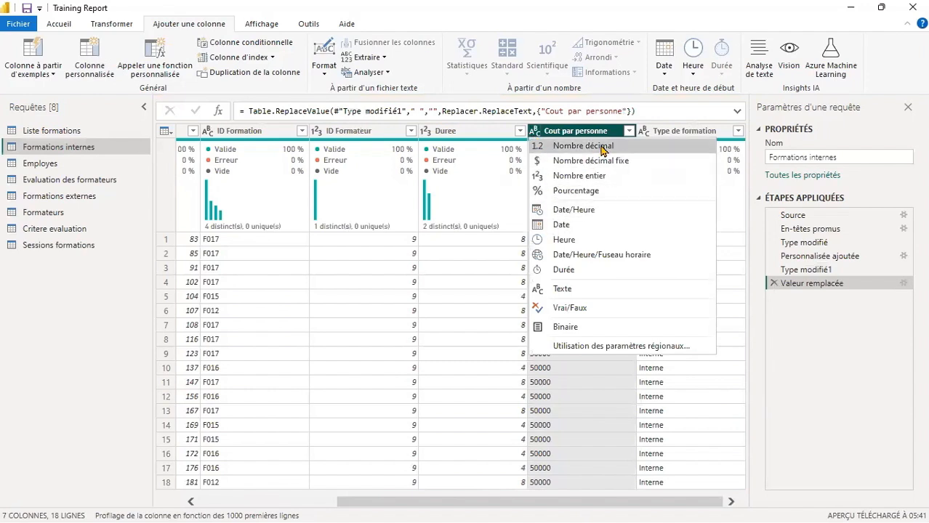
{"action": "left_click", "coordinate": [583, 146]}
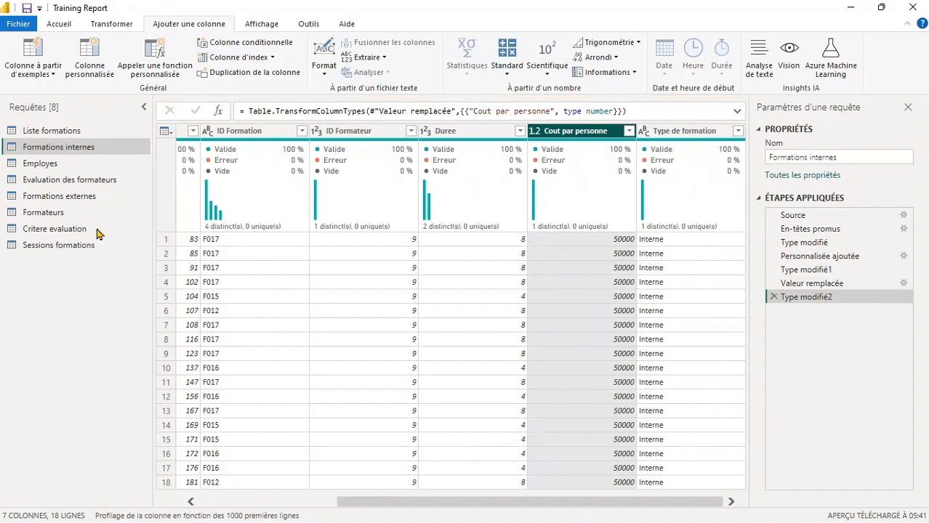
Step: Check the Cout par personne column in Sessions formations for remaining errors
{"action": "left_click", "coordinate": [73, 247]}
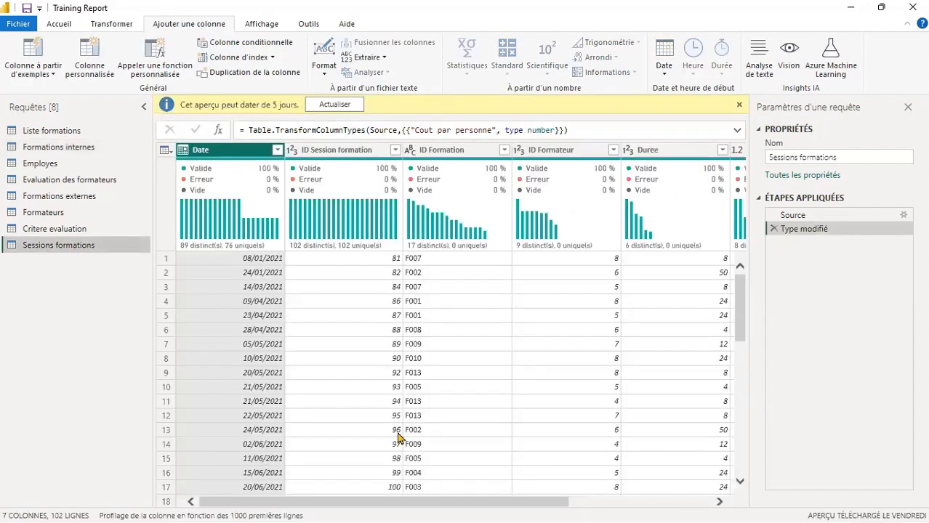
{"action": "left_click_drag", "start_coordinate": [444, 504], "coordinate": [623, 508]}
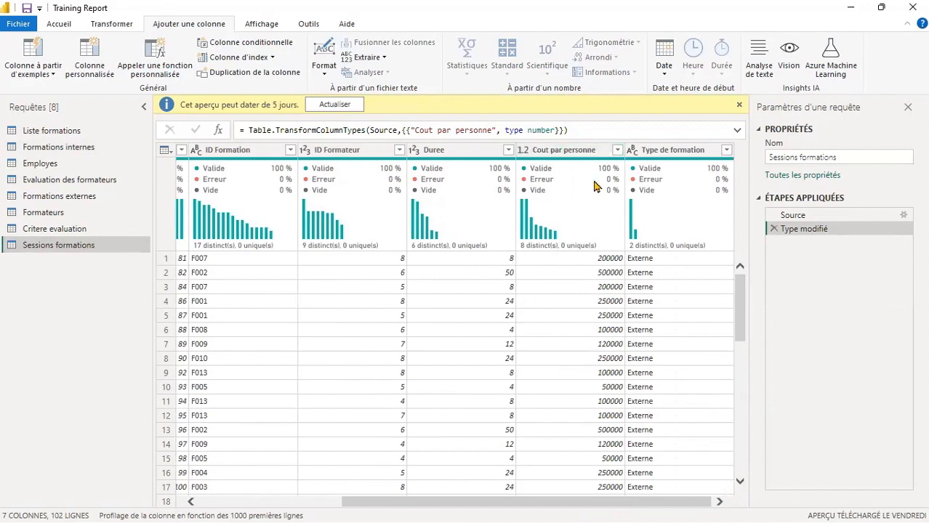
{"action": "mouse_move", "coordinate": [607, 186]}
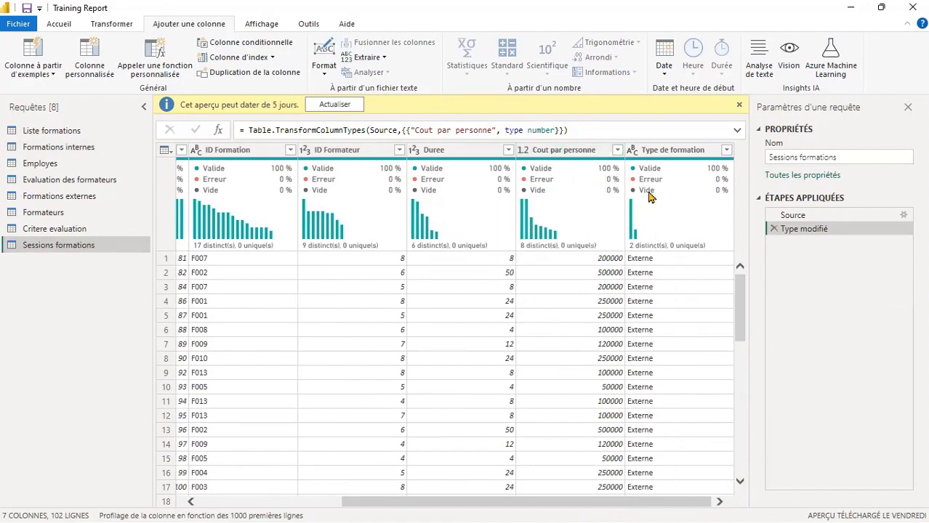